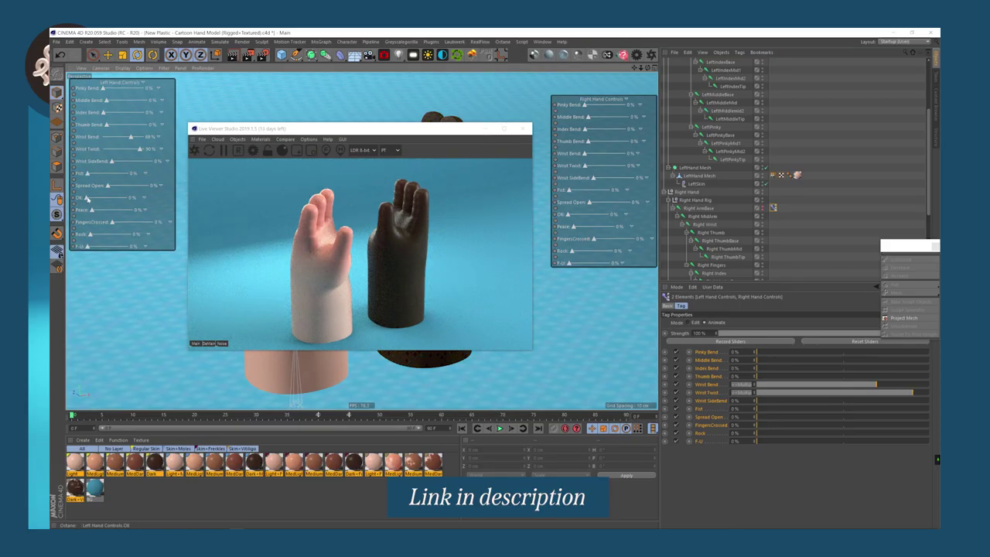
# - Adjust the left hand's pose with the Wrist Twist, Wrist SideBend and FingersCrossed controls
pyautogui.moveTo(87, 247)
pyautogui.mouseDown()
pyautogui.moveTo(131, 248)
pyautogui.moveTo(85, 248)
pyautogui.mouseUp()
pyautogui.moveTo(140, 149); pyautogui.dragTo(101, 149)
pyautogui.moveTo(112, 162); pyautogui.dragTo(101, 138)
pyautogui.moveTo(113, 222); pyautogui.dragTo(91, 223)
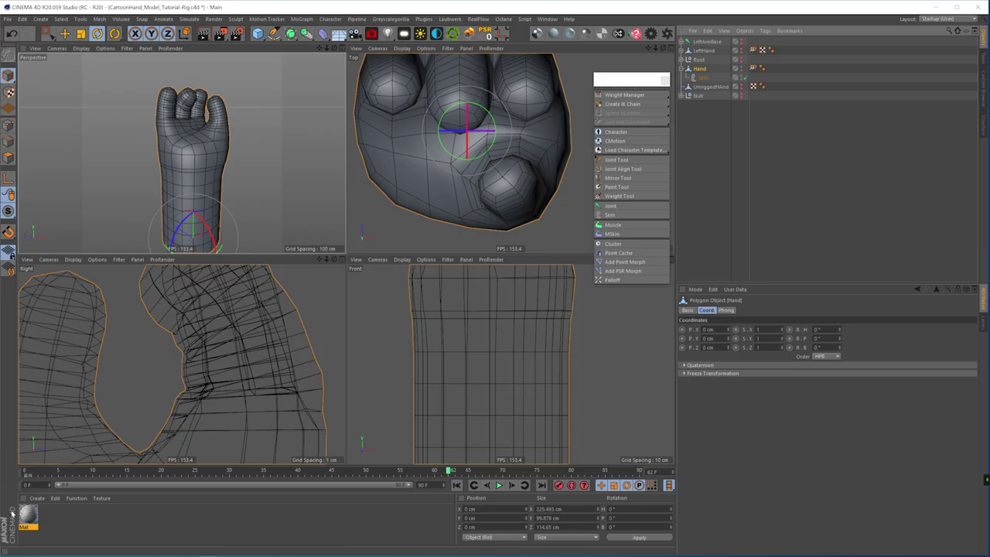
# - Apply the Mat checker material to the Hand object and reselect the object
pyautogui.moveTo(43, 519); pyautogui.dragTo(703, 69)
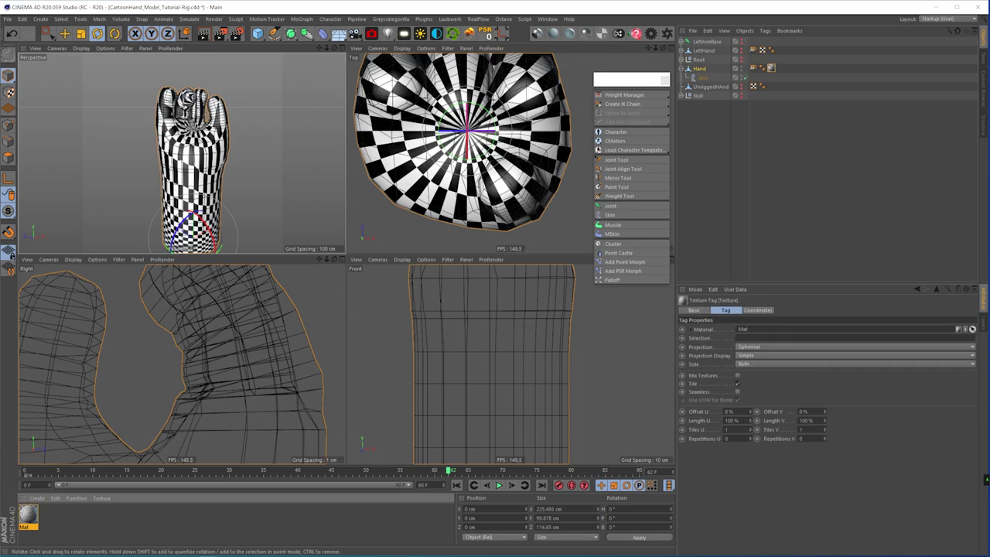
pyautogui.moveTo(160, 134)
pyautogui.mouseDown()
pyautogui.moveTo(62, 137)
pyautogui.moveTo(308, 130)
pyautogui.moveTo(150, 132)
pyautogui.mouseUp()
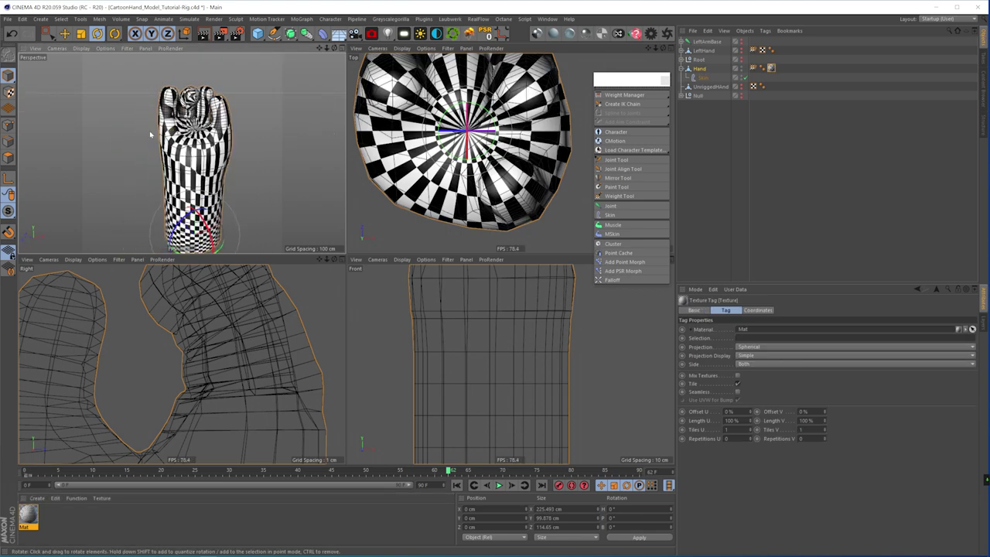
pyautogui.press('3')
pyautogui.moveTo(149, 131); pyautogui.dragTo(159, 131)
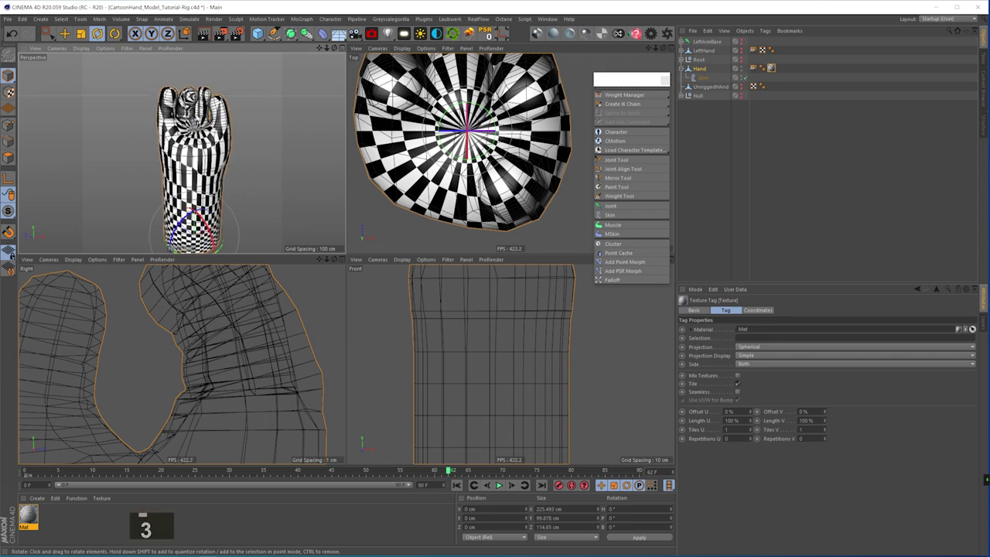
pyautogui.click(698, 70)
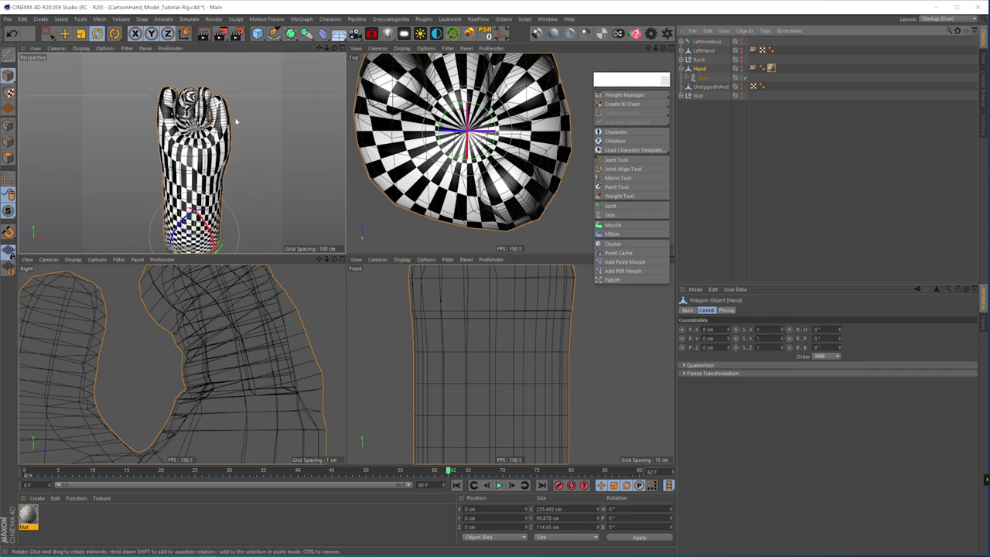
# - Examine how the checker pattern stretches over the hand's palm, fingers and forearm from several angles
pyautogui.press('3')
pyautogui.moveTo(237, 119); pyautogui.dragTo(232, 151)
pyautogui.press('2')
pyautogui.press('1')
pyautogui.moveTo(231, 152); pyautogui.dragTo(224, 176)
pyautogui.press('3')
pyautogui.press('1')
pyautogui.moveTo(176, 137); pyautogui.dragTo(178, 121)
pyautogui.click(751, 137)
pyautogui.press('2')
pyautogui.moveTo(265, 159); pyautogui.dragTo(220, 160)
pyautogui.press('1')
pyautogui.moveTo(221, 159); pyautogui.dragTo(45, 157)
# - Delete the texture tag from the Hand object
pyautogui.press('3')
pyautogui.press('Delete')
pyautogui.press('1')
pyautogui.press('3')
pyautogui.press('1')
pyautogui.moveTo(199, 142); pyautogui.dragTo(157, 133)
pyautogui.press('2')
pyautogui.moveTo(228, 147); pyautogui.dragTo(190, 147)
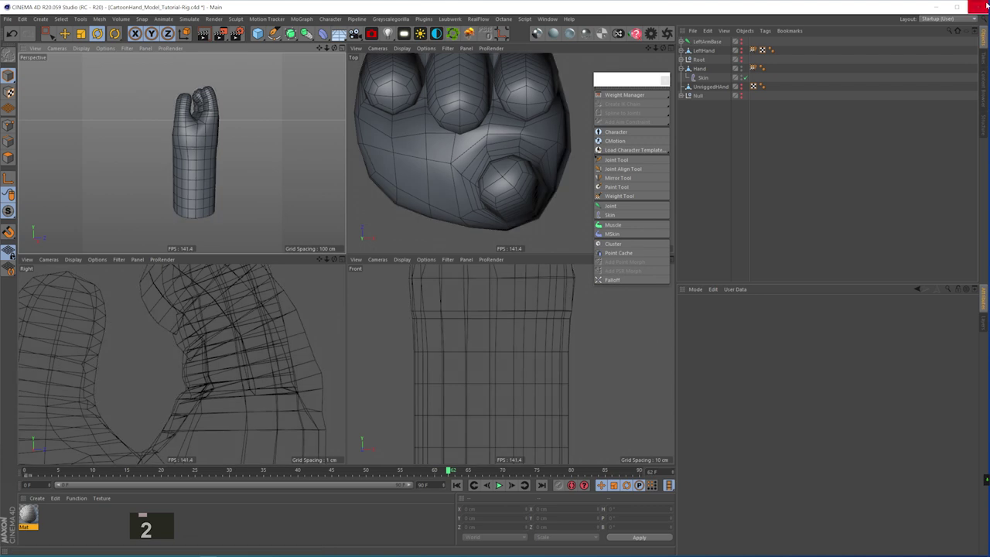
# - Switch to the BP - UV Edit layout and show the Hand object in polygon mode in a maximised perspective view
pyautogui.click(955, 20)
pyautogui.click(945, 47)
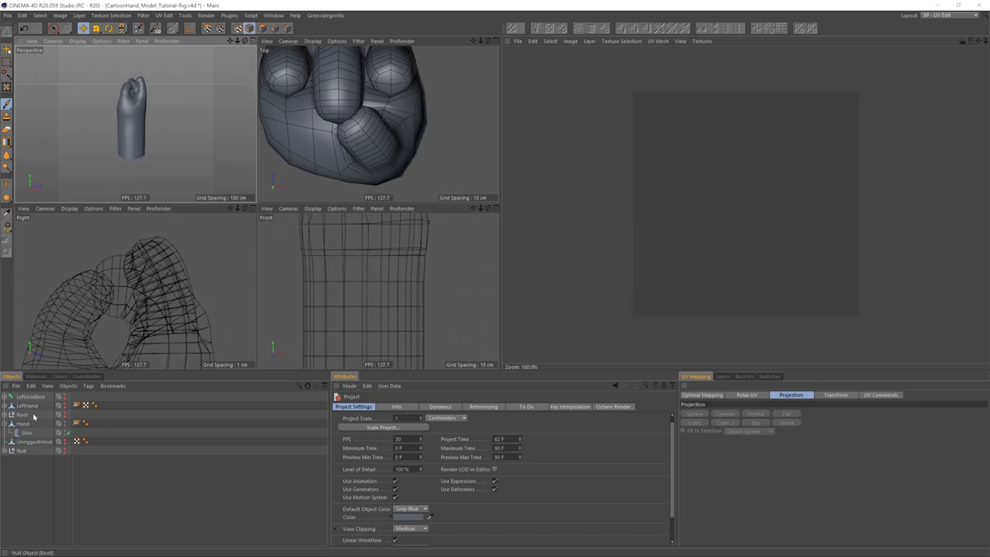
pyautogui.click(85, 266)
pyautogui.click(263, 29)
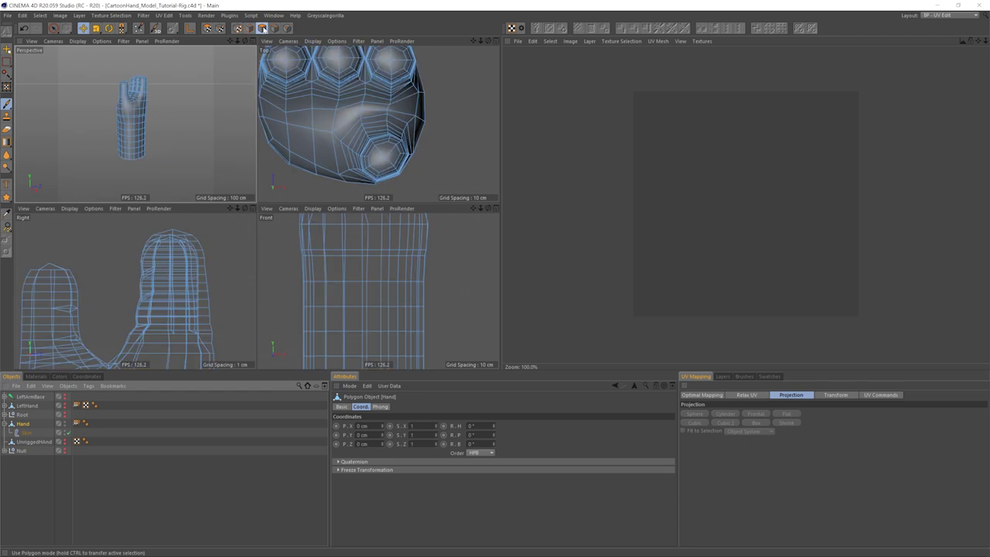
pyautogui.click(252, 41)
pyautogui.press('3')
pyautogui.moveTo(268, 134)
pyautogui.mouseDown()
pyautogui.moveTo(422, 130)
pyautogui.moveTo(276, 131)
pyautogui.mouseUp()
pyautogui.click(53, 29)
pyautogui.moveTo(272, 234); pyautogui.dragTo(263, 151)
pyautogui.press('3')
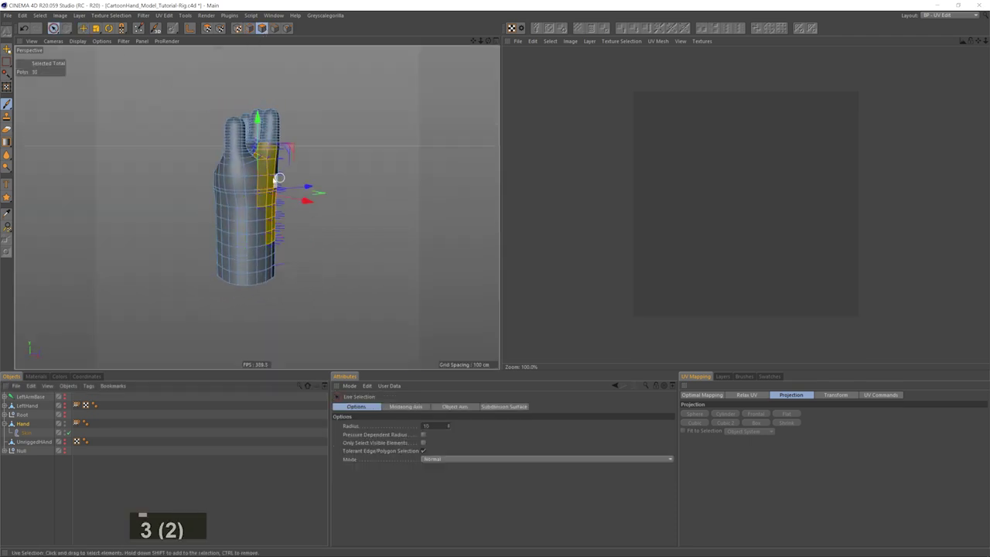
pyautogui.click(310, 159)
pyautogui.press('e')
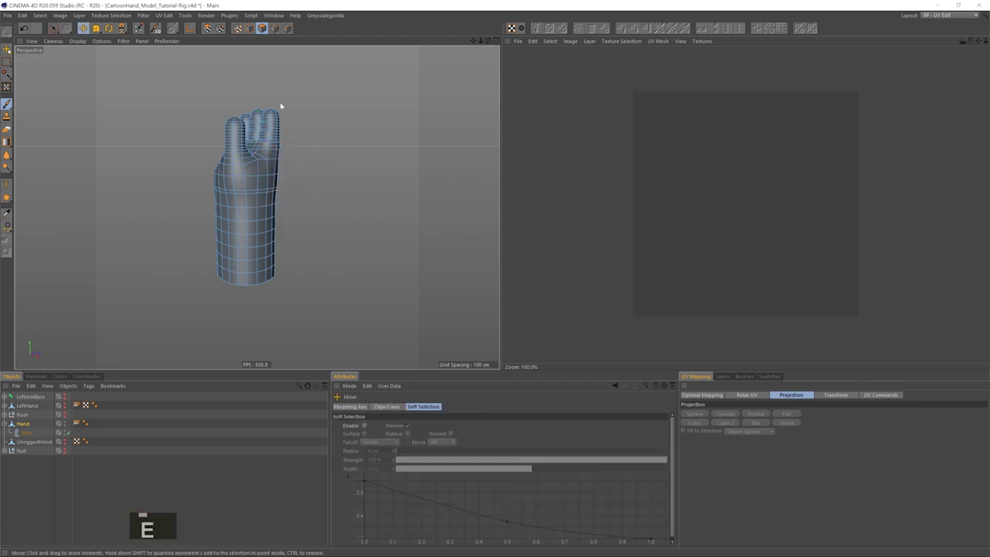
# - Create UVs for the Hand object with Set from Projection, using the Shrink Wrap projection type
pyautogui.press('3')
pyautogui.moveTo(281, 103); pyautogui.dragTo(230, 151)
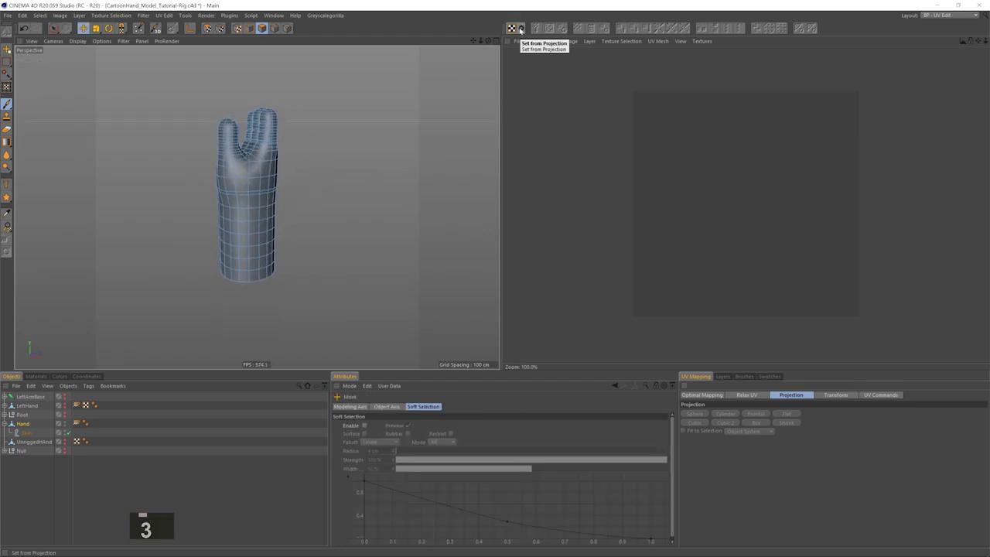
pyautogui.click(519, 28)
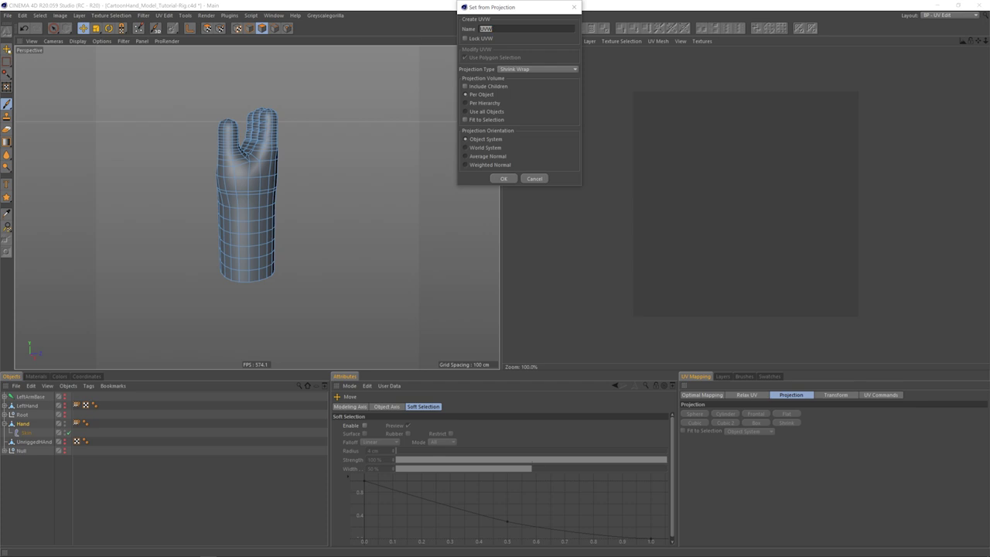
pyautogui.click(527, 69)
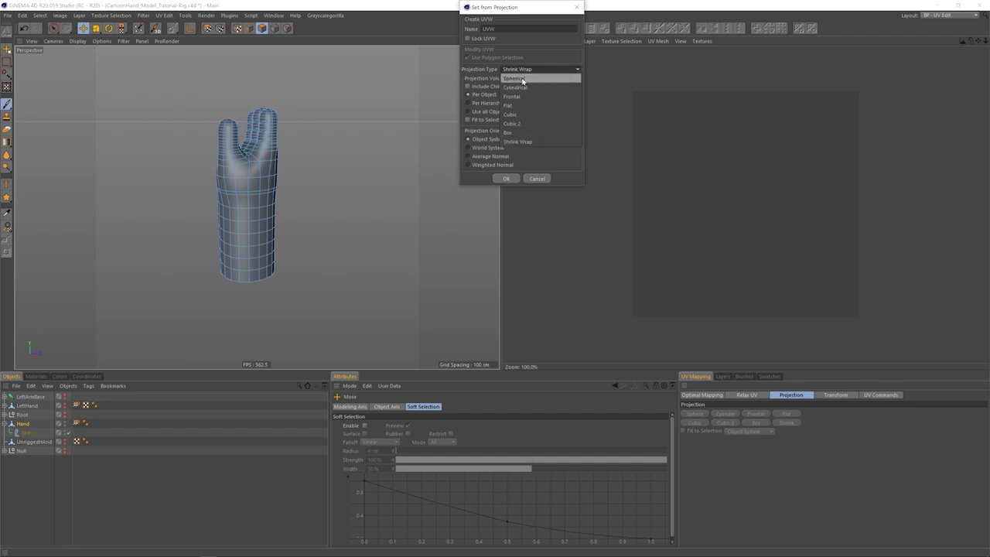
pyautogui.click(525, 142)
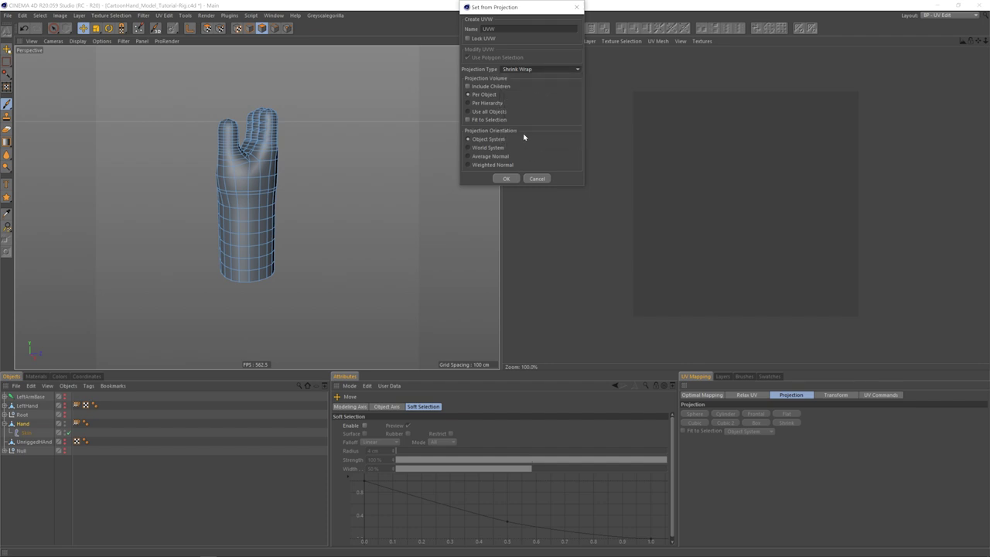
pyautogui.click(505, 179)
# - Examine the shrink-wrapped UV layout of the hand up close and within the full UV square
pyautogui.press('2')
pyautogui.moveTo(702, 169)
pyautogui.mouseDown()
pyautogui.moveTo(715, 170)
pyautogui.moveTo(705, 171)
pyautogui.mouseUp()
pyautogui.press('1')
pyautogui.moveTo(705, 171)
pyautogui.mouseDown()
pyautogui.moveTo(720, 184)
pyautogui.moveTo(684, 179)
pyautogui.moveTo(652, 111)
pyautogui.mouseUp()
pyautogui.press('3')
pyautogui.press('2')
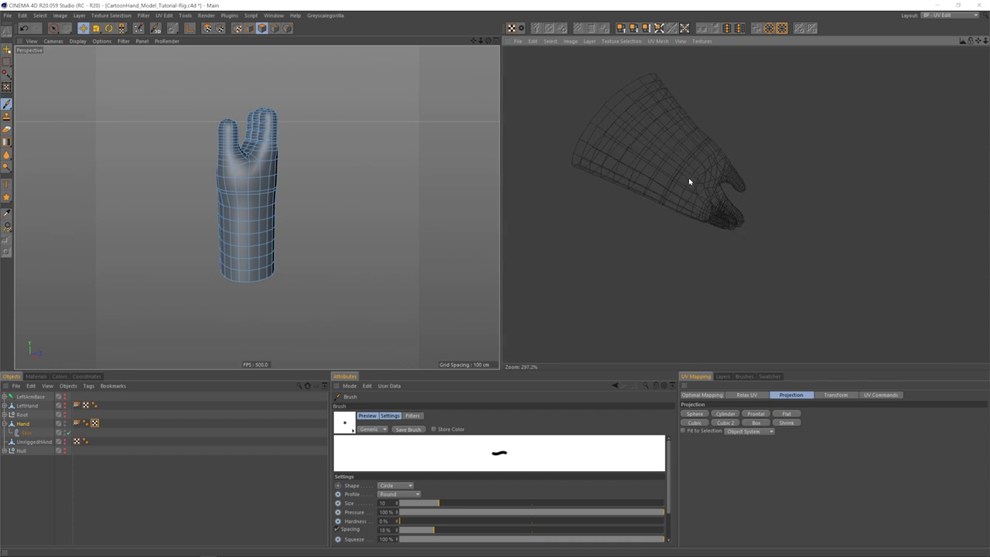
pyautogui.press('2')
pyautogui.press('2')
pyautogui.moveTo(716, 191); pyautogui.dragTo(662, 153)
pyautogui.press('1')
pyautogui.moveTo(690, 156); pyautogui.dragTo(656, 152)
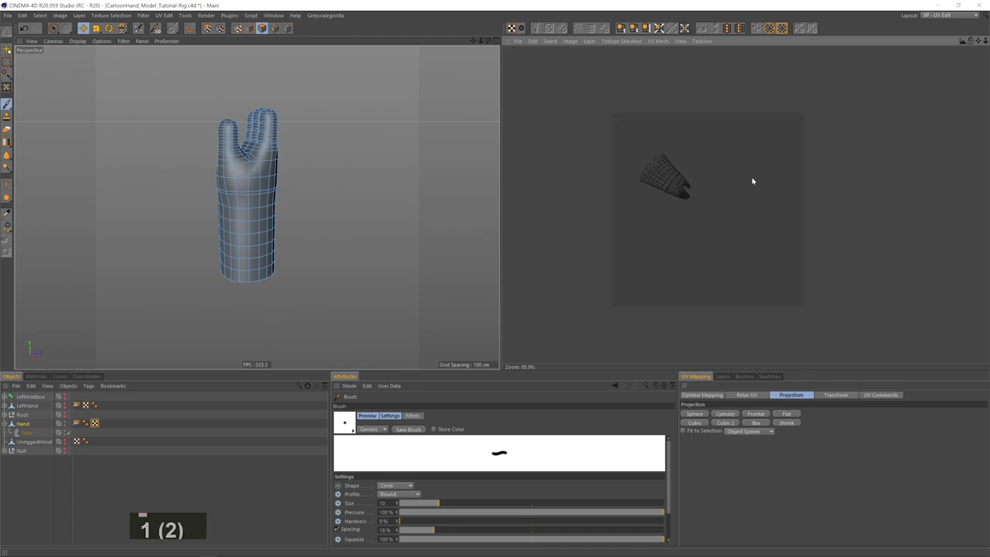
# - Put the Hand object into edge mode and examine the edge flow around its fingers, thumb and forearm
pyautogui.click(17, 425)
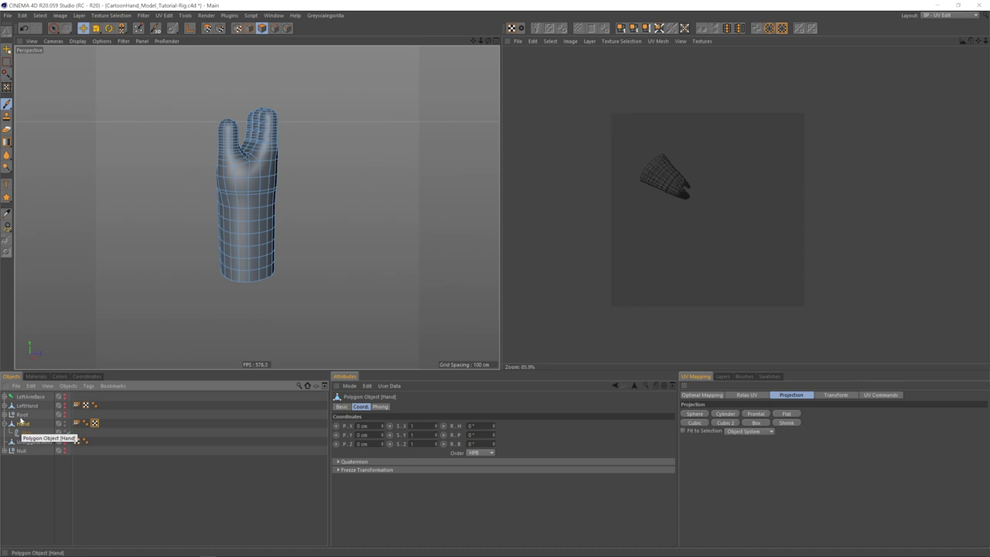
pyautogui.click(275, 29)
pyautogui.press('3')
pyautogui.moveTo(251, 108); pyautogui.dragTo(250, 205)
pyautogui.press('3')
pyautogui.scroll(4, 275, 153)
pyautogui.press('3')
pyautogui.moveTo(275, 152); pyautogui.dragTo(372, 139)
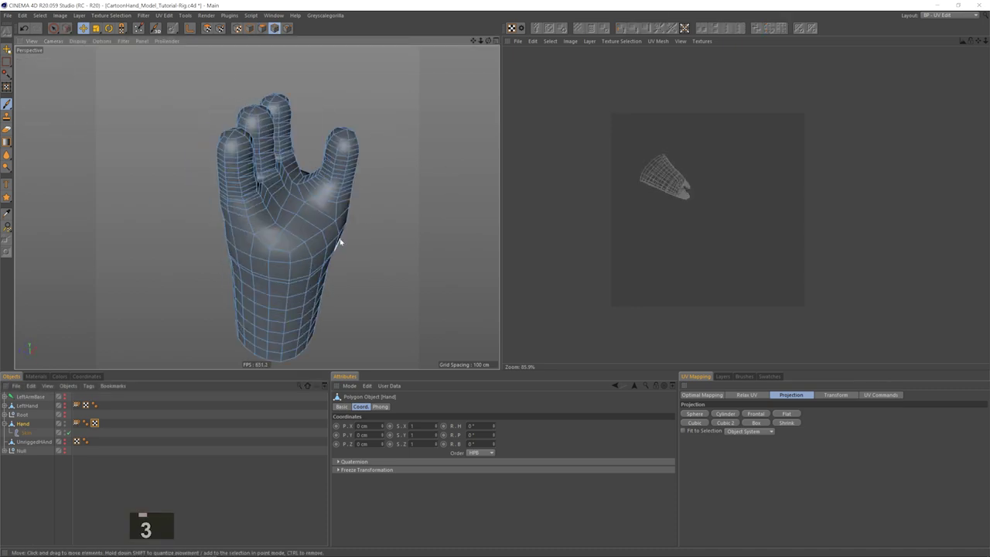
pyautogui.moveTo(340, 243); pyautogui.dragTo(211, 212)
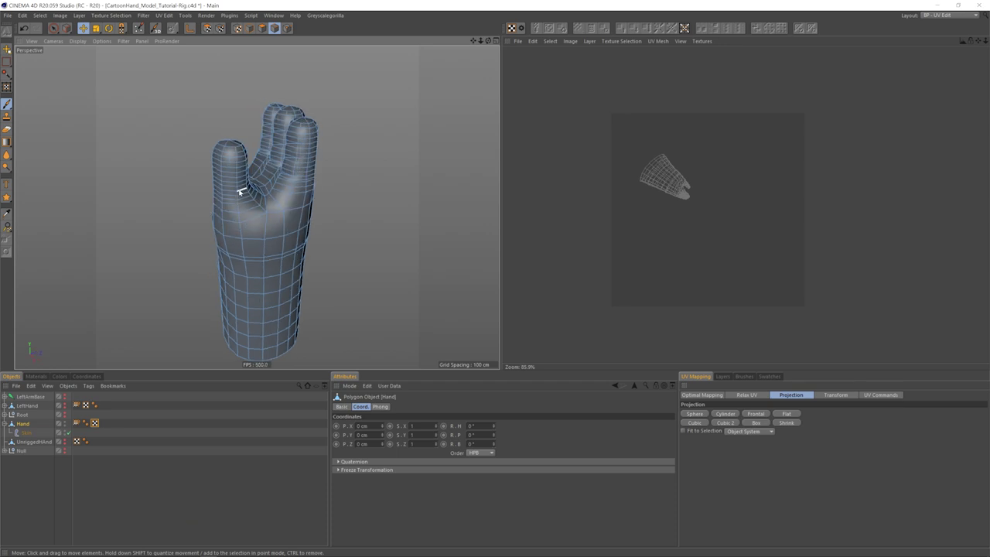
pyautogui.press('3')
pyautogui.moveTo(293, 326); pyautogui.dragTo(314, 216)
pyautogui.press('3')
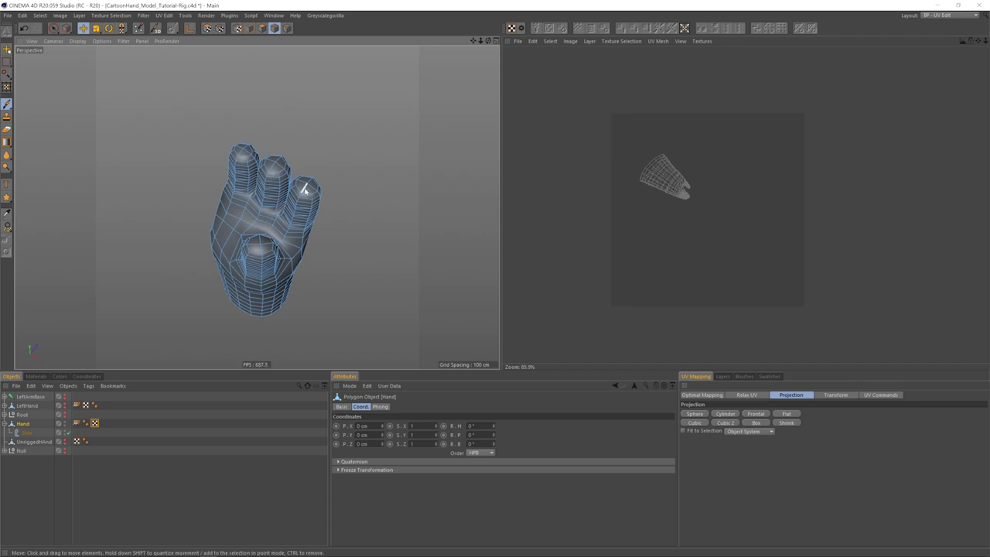
# - Select the edge loop that runs along both sides of the arm and over the three fingertips with Loop Selection
pyautogui.press('u')
pyautogui.press('l')
pyautogui.press('3')
pyautogui.moveTo(306, 189); pyautogui.dragTo(280, 176)
pyautogui.click(284, 170)
pyautogui.press('1')
pyautogui.press('3')
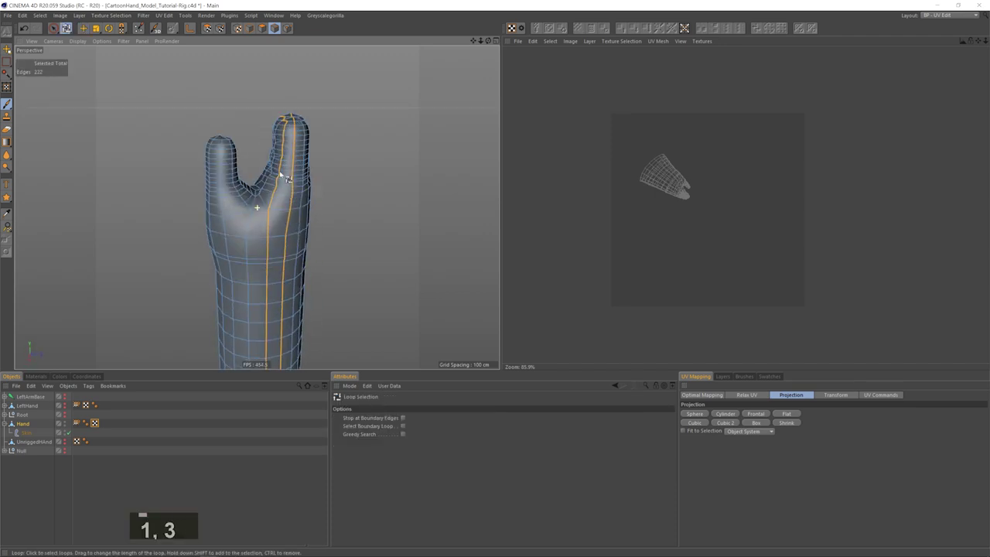
pyautogui.press('1')
# - Deselect the part of the edge loop that runs down the arm on the thumb side, using Live Selection
pyautogui.press('space')
pyautogui.moveTo(291, 240)
pyautogui.mouseDown()
pyautogui.moveTo(302, 184)
pyautogui.moveTo(519, 378)
pyautogui.mouseUp()
pyautogui.press('2')
pyautogui.press('3')
pyautogui.press('2')
pyautogui.moveTo(309, 286); pyautogui.dragTo(371, 285)
pyautogui.middleClick(371, 285)
pyautogui.keyDown('ctrl'); pyautogui.moveTo(172, 246); pyautogui.dragTo(158, 333); pyautogui.keyUp('ctrl')
pyautogui.press('1')
pyautogui.moveTo(158, 334)
pyautogui.mouseDown()
pyautogui.moveTo(161, 241)
pyautogui.moveTo(159, 343)
pyautogui.mouseUp()
pyautogui.press('2')
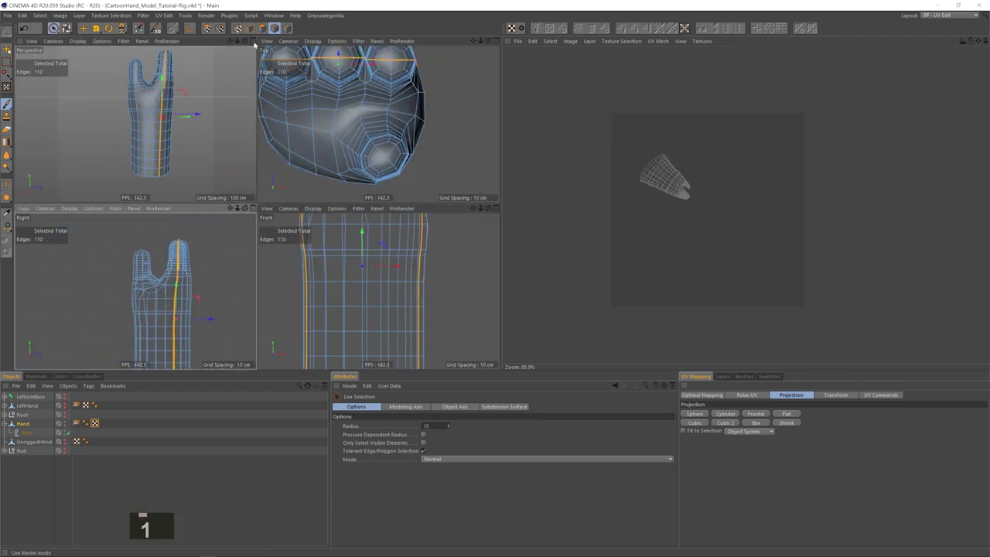
pyautogui.click(252, 42)
pyautogui.press('3')
pyautogui.moveTo(317, 139)
pyautogui.mouseDown()
pyautogui.moveTo(453, 177)
pyautogui.moveTo(325, 125)
pyautogui.moveTo(301, 275)
pyautogui.moveTo(320, 174)
pyautogui.mouseUp()
pyautogui.press('3')
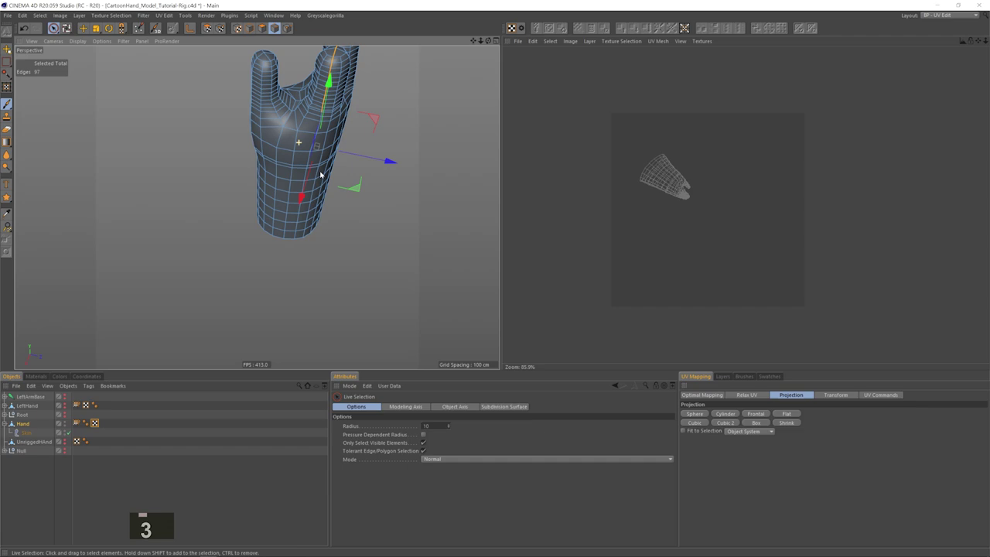
# - Extend the edge selection from the base of the outer finger across the palm to the thumb's base with Path Selection
pyautogui.press('3')
pyautogui.moveTo(294, 89); pyautogui.dragTo(214, 101)
pyautogui.press('u')
pyautogui.press('m')
pyautogui.press('3')
pyautogui.moveTo(335, 150); pyautogui.dragTo(331, 196)
pyautogui.press('1')
pyautogui.moveTo(247, 199); pyautogui.dragTo(238, 205)
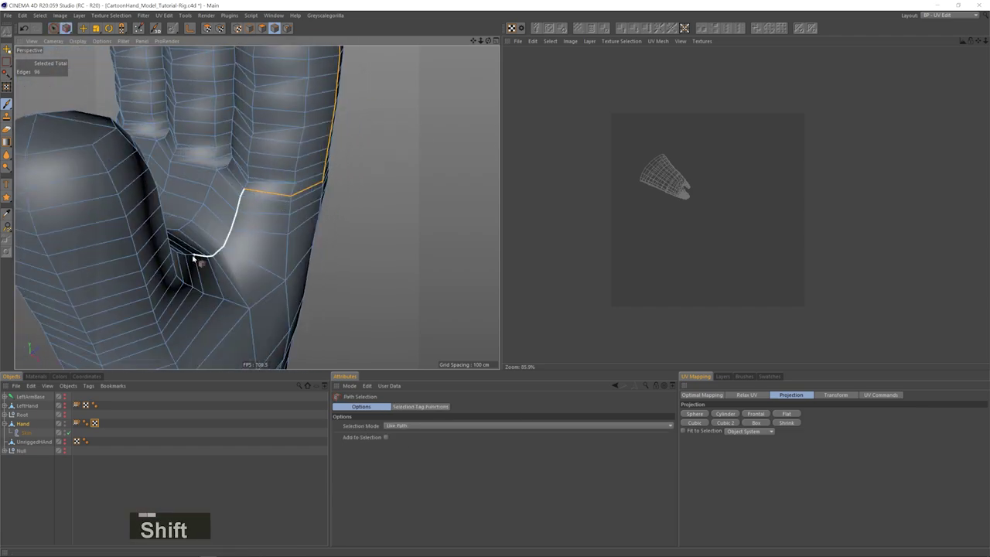
pyautogui.keyDown('shift'); pyautogui.click(195, 261); pyautogui.keyUp('shift')
pyautogui.moveTo(195, 261); pyautogui.dragTo(172, 232)
pyautogui.keyDown('shift'); pyautogui.click(144, 119); pyautogui.keyUp('shift')
pyautogui.press('1')
pyautogui.moveTo(143, 119); pyautogui.dragTo(219, 172)
pyautogui.scroll(3, 219, 171)
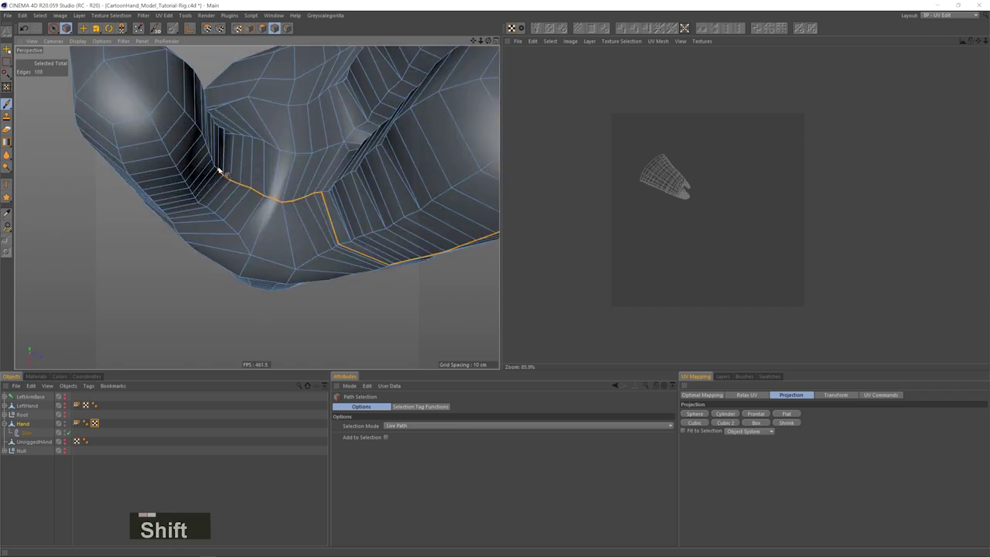
# - Continue the selected edge path up over the thumb's tip and down its other side
pyautogui.moveTo(109, 71); pyautogui.dragTo(301, 185)
pyautogui.keyDown('shift'); pyautogui.click(216, 184); pyautogui.keyUp('shift')
pyautogui.keyDown('shift'); pyautogui.click(265, 252); pyautogui.keyUp('shift')
pyautogui.press('3')
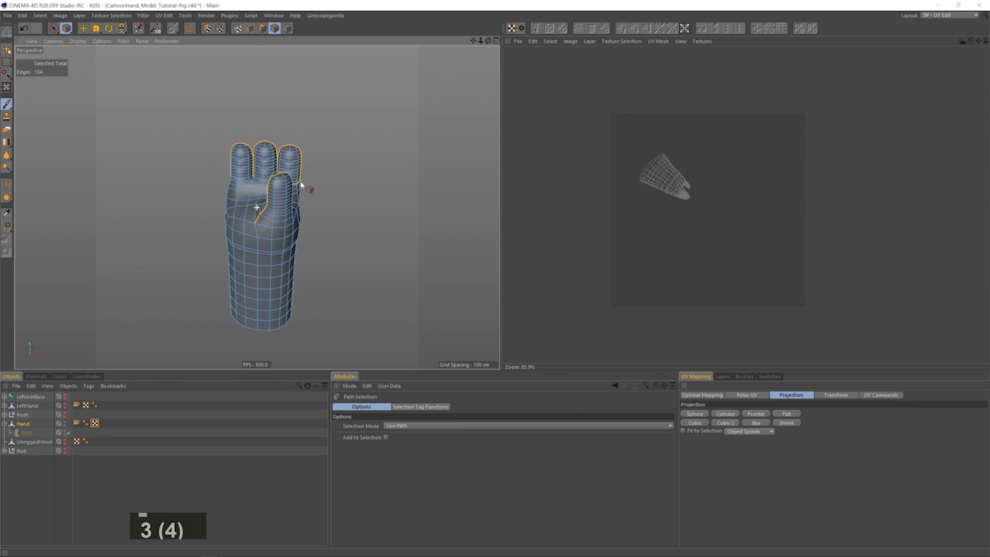
# - Store the seam edges in an edge selection tag named UV Cut
pyautogui.click(39, 16)
pyautogui.click(64, 243)
pyautogui.moveTo(245, 182); pyautogui.dragTo(323, 173)
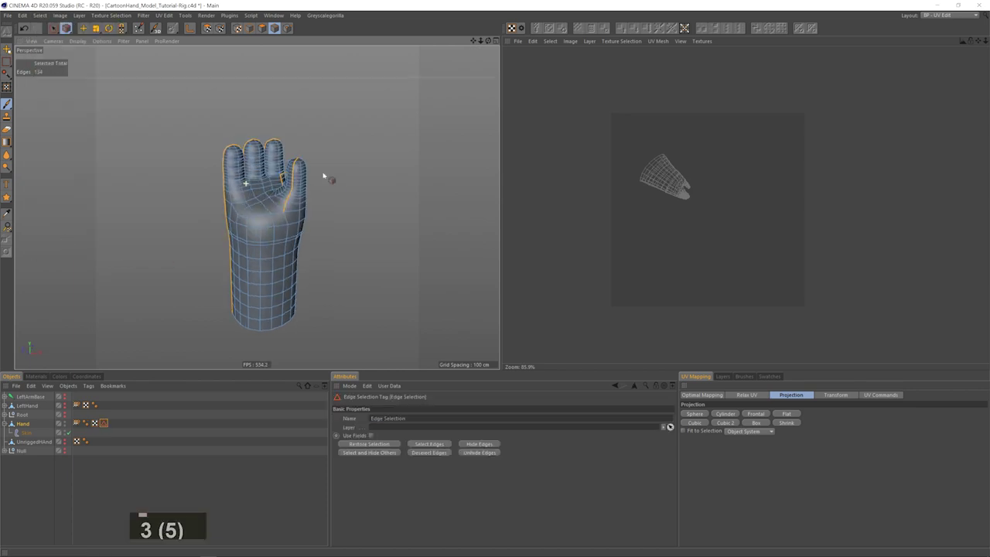
pyautogui.moveTo(410, 418); pyautogui.dragTo(283, 416)
pyautogui.write('UV Cut')
# - Relax the Hand's UVs with the ABF method, cutting along the selected edges
pyautogui.press('3')
pyautogui.press('3')
pyautogui.moveTo(293, 256); pyautogui.dragTo(316, 253)
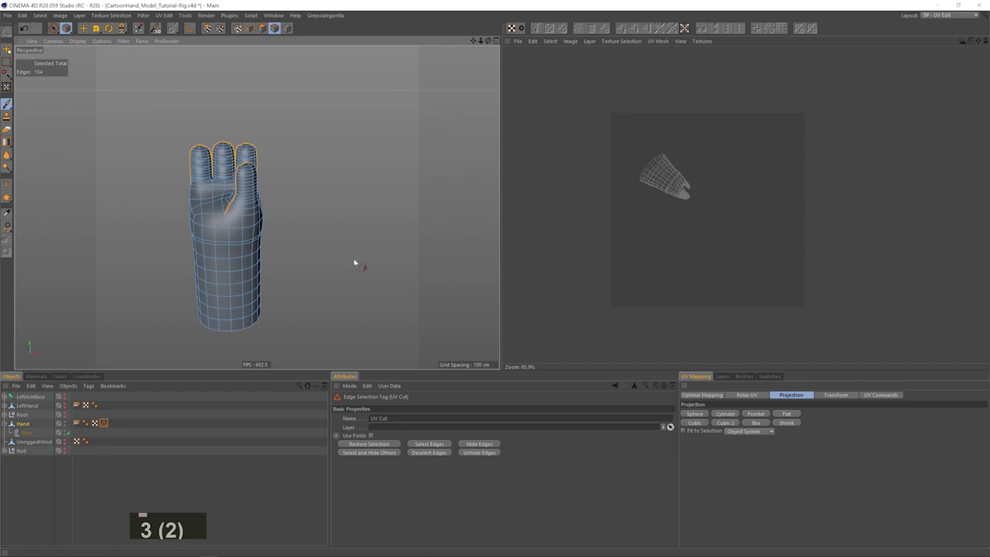
pyautogui.click(763, 396)
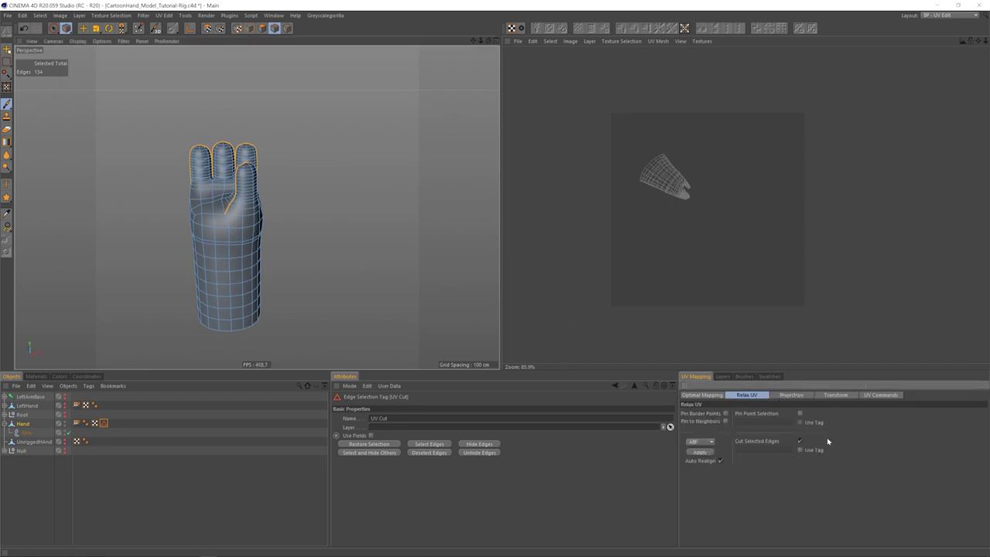
pyautogui.click(700, 452)
pyautogui.press('2')
pyautogui.press('1')
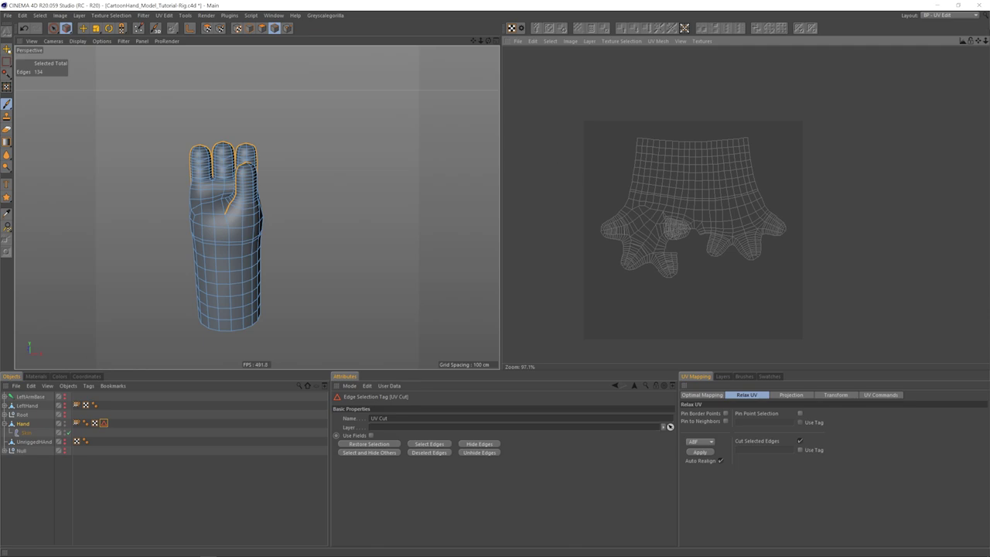
# - Return to the Startup layout, apply the Mat checker material to the Hand, and inspect it in model mode
pyautogui.click(950, 16)
pyautogui.click(945, 126)
pyautogui.moveTo(29, 518); pyautogui.dragTo(286, 294)
pyautogui.click(8, 71)
pyautogui.press('3')
pyautogui.moveTo(341, 186); pyautogui.dragTo(390, 228)
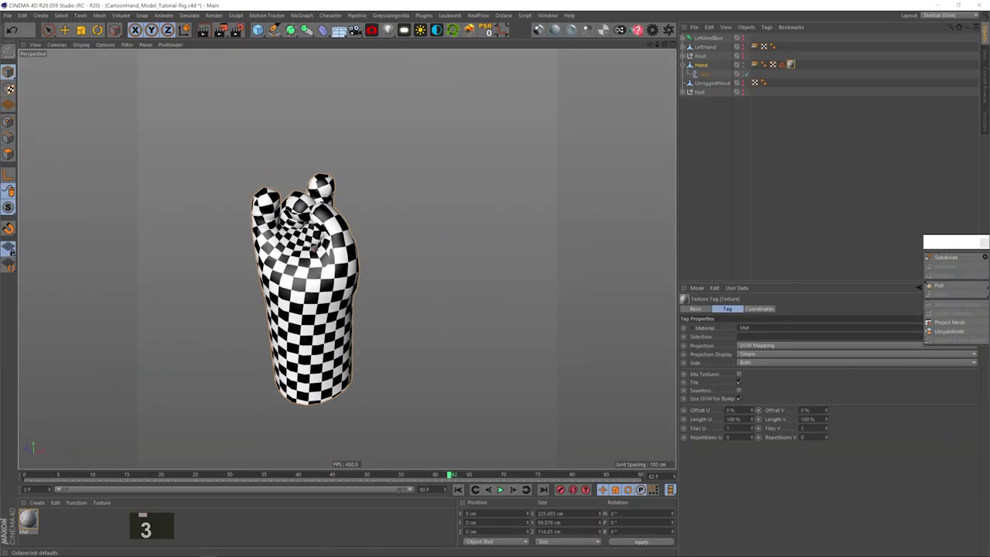
pyautogui.moveTo(288, 254); pyautogui.dragTo(264, 216)
pyautogui.press('3')
pyautogui.press('3')
pyautogui.moveTo(356, 312); pyautogui.dragTo(305, 266)
# - Switch back to the BP - UV Edit layout and select the Hand's UVW tag
pyautogui.click(950, 15)
pyautogui.click(946, 44)
pyautogui.press('1')
pyautogui.moveTo(232, 247)
pyautogui.mouseDown()
pyautogui.moveTo(268, 249)
pyautogui.moveTo(239, 249)
pyautogui.mouseUp()
pyautogui.press('3')
pyautogui.press('3')
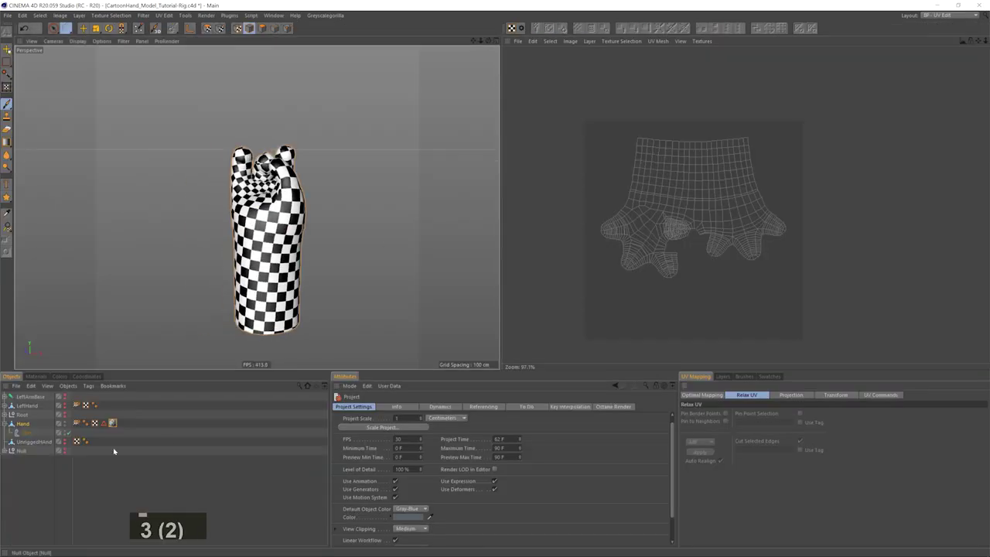
pyautogui.click(94, 422)
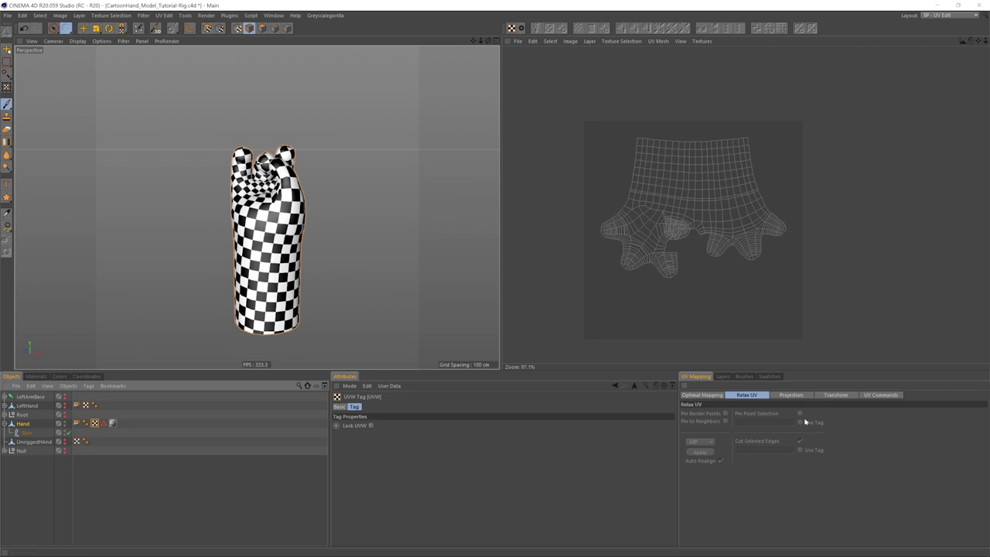
# - Relax the Hand's UVs in UV polygon mode with the LSCM method
pyautogui.click(207, 29)
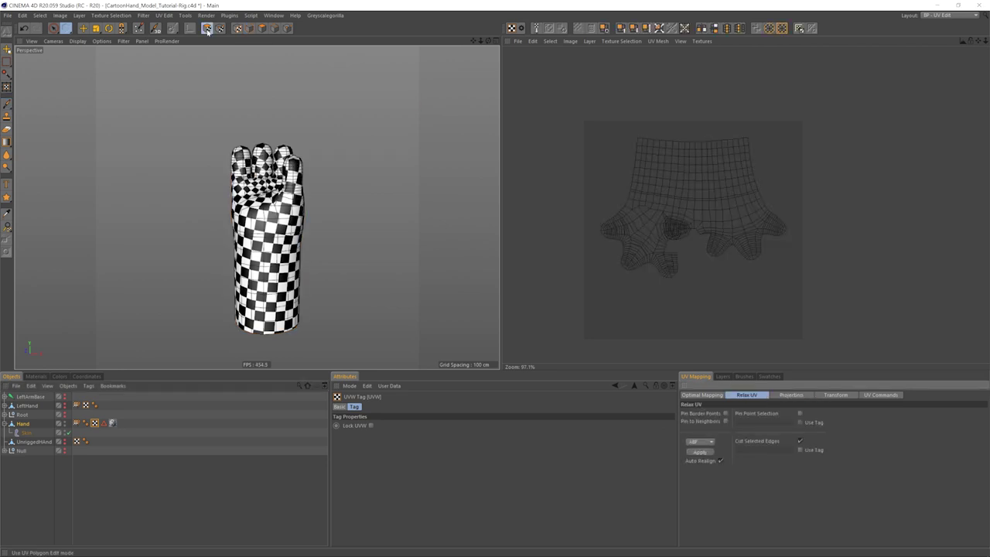
pyautogui.click(702, 454)
pyautogui.press('2')
pyautogui.moveTo(680, 237); pyautogui.dragTo(693, 237)
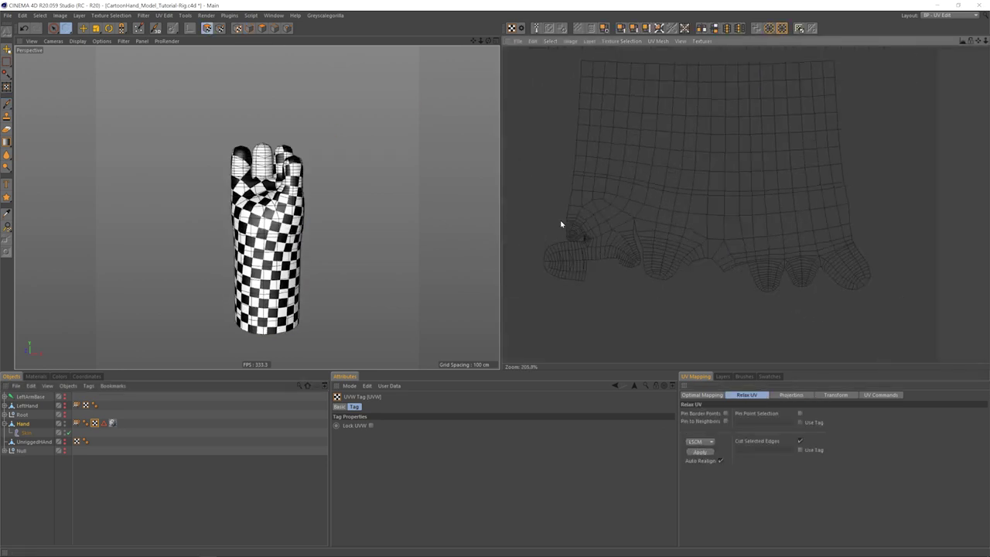
# - Relax the Hand's UVs again with the ABF method, cutting along the selected edges
pyautogui.click(700, 441)
pyautogui.click(702, 455)
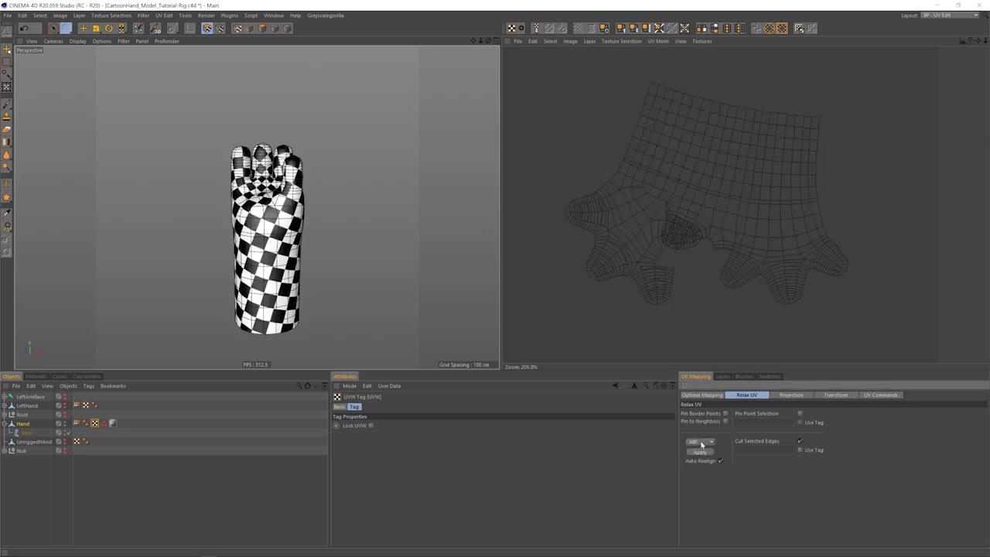
pyautogui.press('1')
pyautogui.press('2')
pyautogui.moveTo(688, 209); pyautogui.dragTo(616, 251)
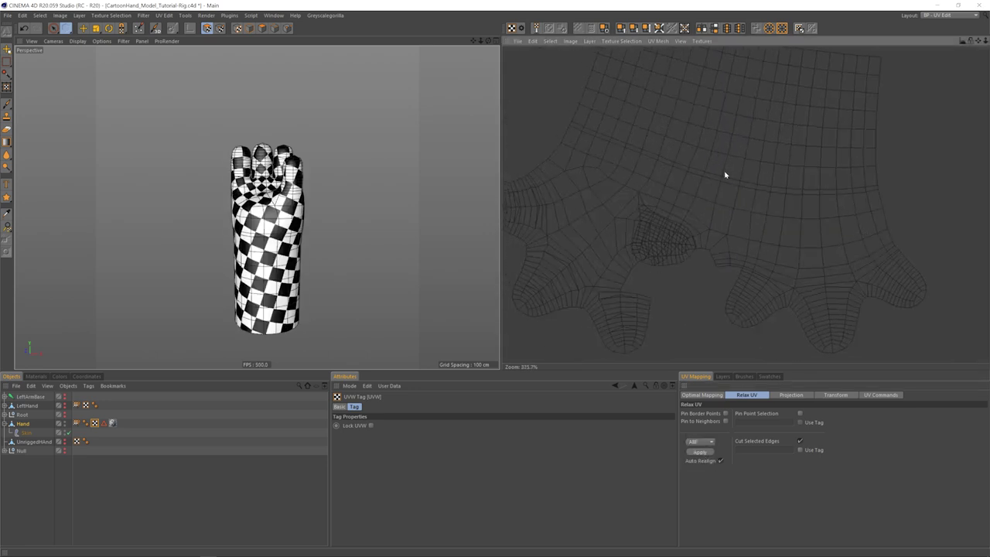
pyautogui.moveTo(714, 189); pyautogui.dragTo(732, 158)
# - Select all of the Hand's UV polygons and rotate the island so the checker rows run level across the forearm
pyautogui.hotkey('ctrl', 'a')
pyautogui.press('r')
pyautogui.press('3')
pyautogui.moveTo(456, 235)
pyautogui.mouseDown()
pyautogui.moveTo(469, 242)
pyautogui.moveTo(461, 234)
pyautogui.mouseUp()
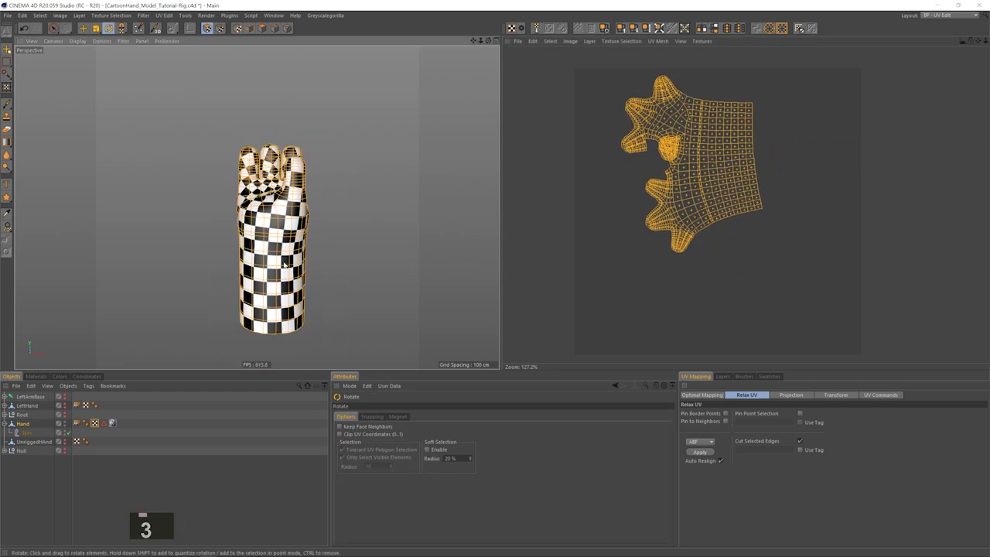
# - Scale up the whole UV island and move it so it fills the UV canvas
pyautogui.press('e')
pyautogui.press('t')
pyautogui.moveTo(712, 142); pyautogui.dragTo(730, 173)
pyautogui.press('e')
pyautogui.press('t')
pyautogui.press('1')
pyautogui.press('3')
pyautogui.moveTo(264, 234); pyautogui.dragTo(287, 239)
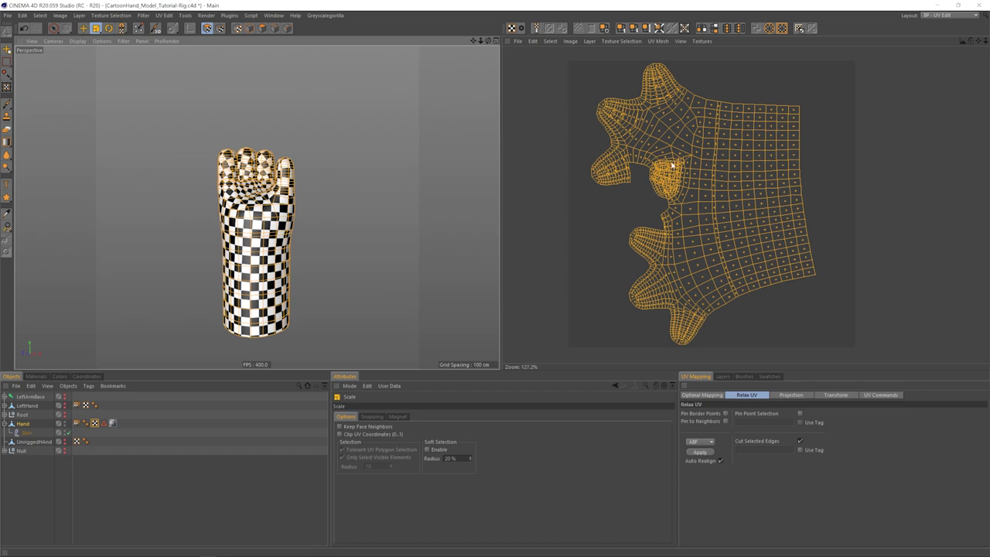
pyautogui.press('3')
pyautogui.moveTo(247, 224); pyautogui.dragTo(254, 234)
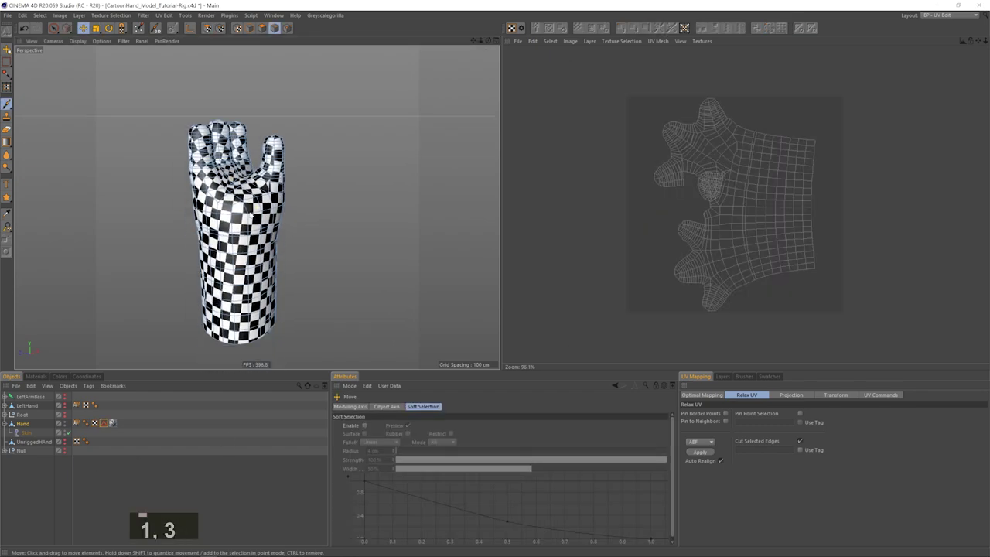
# - Restore the edge selection stored in the Hand's UV Cut selection tag
pyautogui.press('1')
pyautogui.click(104, 423)
pyautogui.click(369, 444)
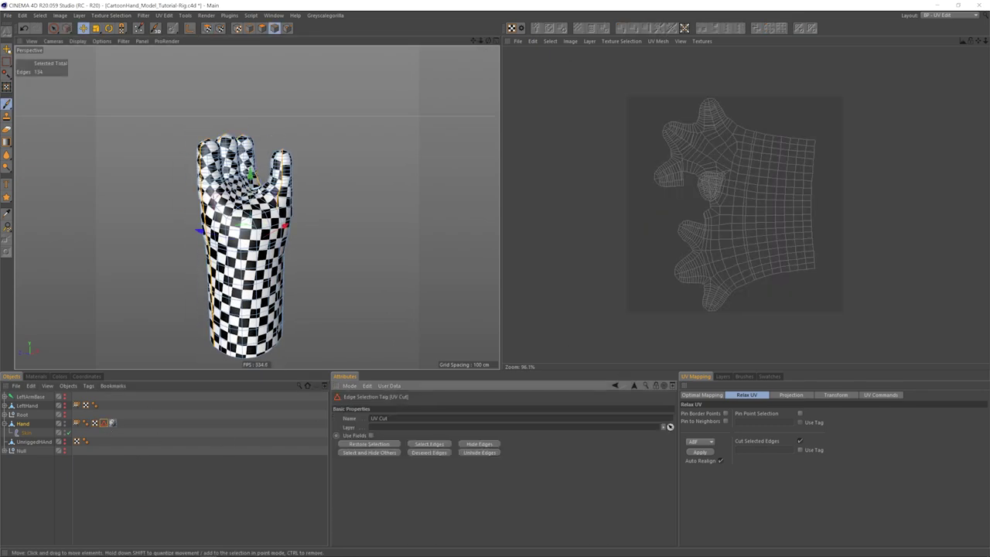
pyautogui.press('2')
pyautogui.moveTo(232, 201); pyautogui.dragTo(266, 203)
# - Try adding edge loops around the finger bases to the seam selection with Loop Selection
pyautogui.press('u')
pyautogui.press('l')
pyautogui.scroll(5, 241, 206)
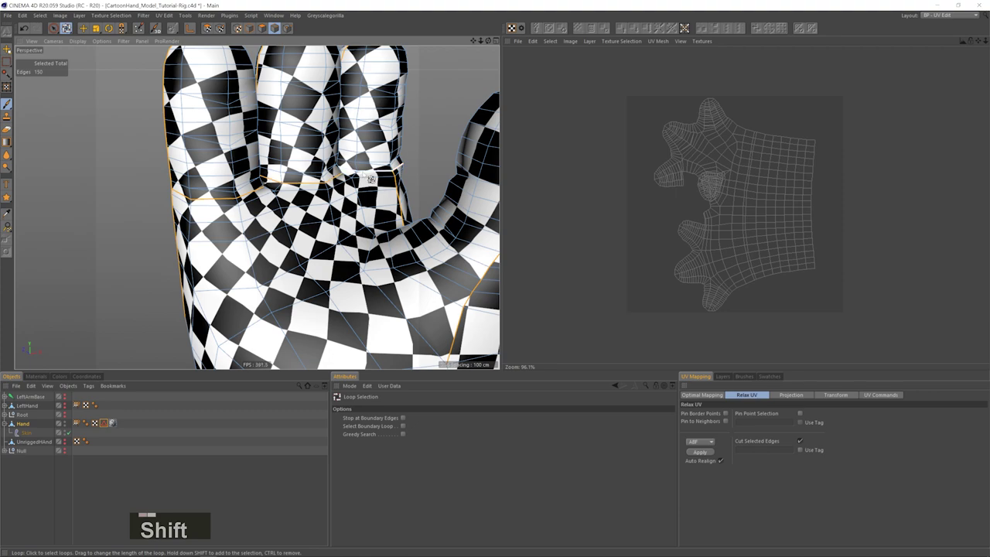
pyautogui.keyDown('shift'); pyautogui.click(365, 175); pyautogui.keyUp('shift')
pyautogui.press('2')
pyautogui.moveTo(365, 175); pyautogui.dragTo(309, 202)
pyautogui.press('3')
pyautogui.moveTo(309, 202); pyautogui.dragTo(358, 208)
pyautogui.press('2')
pyautogui.moveTo(358, 208)
pyautogui.mouseDown()
pyautogui.moveTo(387, 203)
pyautogui.moveTo(359, 198)
pyautogui.mouseUp()
pyautogui.keyDown('shift'); pyautogui.click(387, 196); pyautogui.keyUp('shift')
pyautogui.press('2')
pyautogui.press('1')
pyautogui.moveTo(359, 198); pyautogui.dragTo(305, 210)
pyautogui.press('3')
pyautogui.hotkey('ctrl', 'z')
pyautogui.hotkey('ctrl', 'z')
pyautogui.hotkey('ctrl', 'z')
pyautogui.press('2')
pyautogui.press('1')
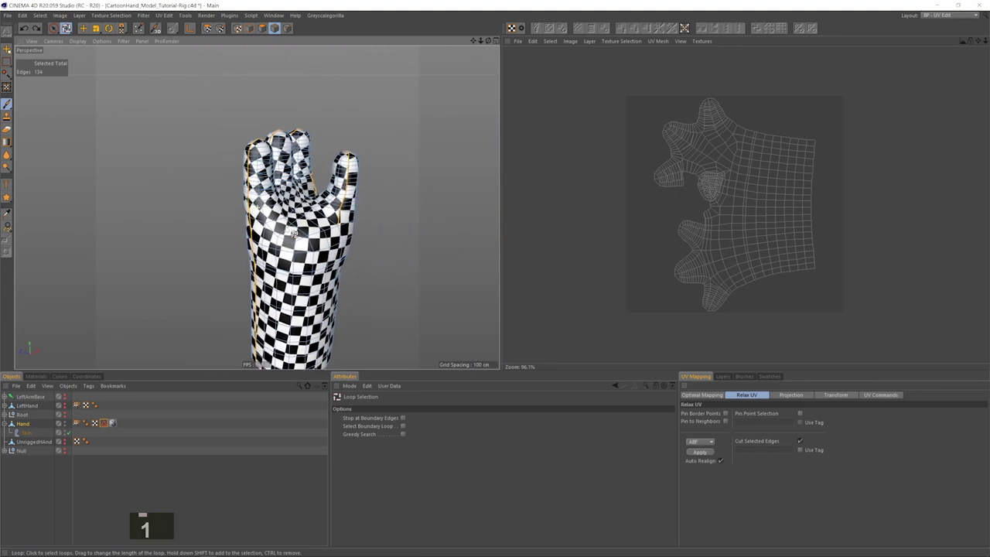
# - Add the edge loops around the bases of the fingers and thumb to the seam selection
pyautogui.press('2')
pyautogui.moveTo(277, 174); pyautogui.dragTo(301, 207)
pyautogui.keyDown('shift'); pyautogui.click(338, 203); pyautogui.keyUp('shift')
pyautogui.press('2')
pyautogui.press('1')
pyautogui.press('3')
pyautogui.moveTo(395, 251); pyautogui.dragTo(257, 204)
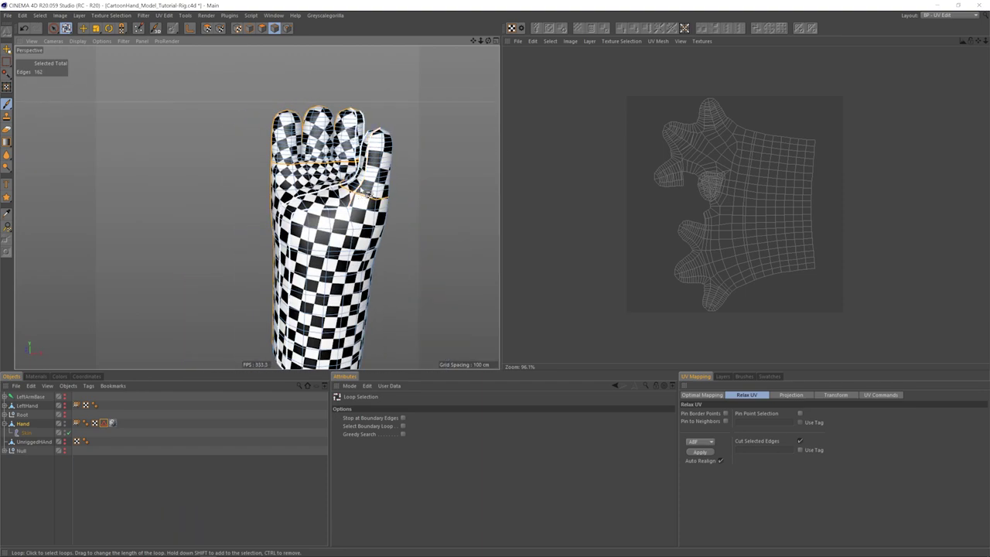
# - Relax the Hand's UVs with ABF along the extended edge selection, and undo the relax
pyautogui.click(699, 451)
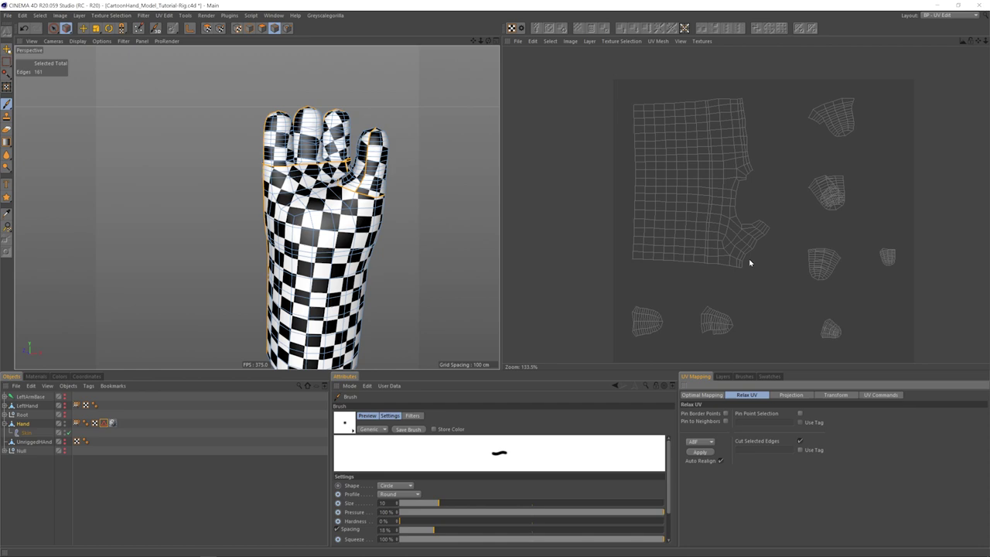
pyautogui.press('3')
pyautogui.moveTo(255, 173); pyautogui.dragTo(139, 182)
pyautogui.press('2')
pyautogui.moveTo(139, 182); pyautogui.dragTo(341, 207)
pyautogui.hotkey('ctrl', 'z')
# - Deselect surplus lengthwise seam edges on the outer finger using Path Selection
pyautogui.press('3')
pyautogui.press('3')
pyautogui.moveTo(341, 206); pyautogui.dragTo(433, 155)
pyautogui.keyDown('ctrl'); pyautogui.click(463, 180); pyautogui.keyUp('ctrl')
pyautogui.press('3')
pyautogui.press('3')
pyautogui.moveTo(464, 183); pyautogui.dragTo(332, 174)
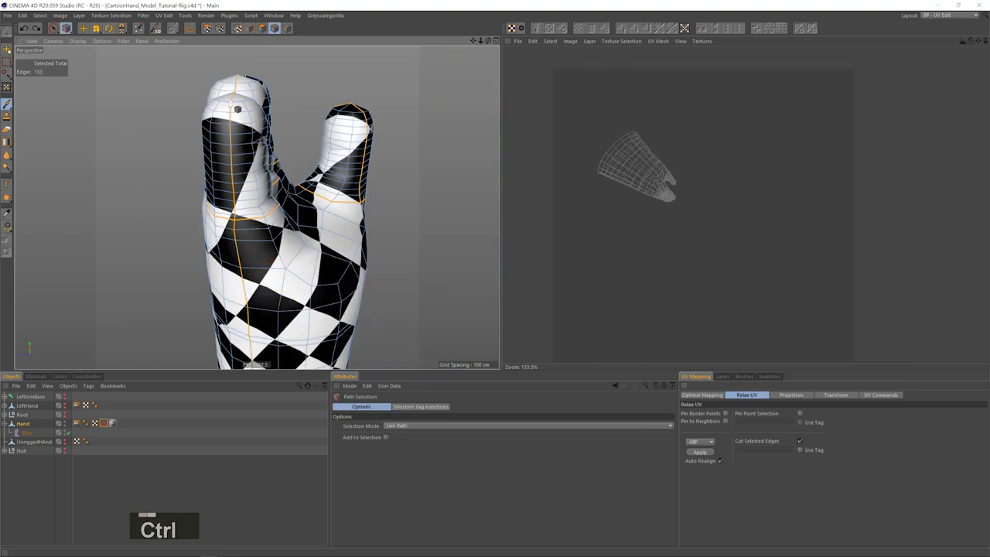
pyautogui.keyDown('ctrl'); pyautogui.moveTo(238, 220); pyautogui.dragTo(237, 222); pyautogui.keyUp('ctrl')
pyautogui.press('3')
pyautogui.moveTo(238, 221); pyautogui.dragTo(133, 177)
pyautogui.press('3')
pyautogui.moveTo(263, 182); pyautogui.dragTo(433, 176)
pyautogui.press('2')
pyautogui.press('1')
# - Deselect the duplicate lengthwise seams on the remaining fingers, keeping their base loops and one side seam each
pyautogui.moveTo(417, 201); pyautogui.dragTo(332, 174)
pyautogui.keyDown('ctrl'); pyautogui.moveTo(202, 89); pyautogui.dragTo(204, 301); pyautogui.keyUp('ctrl')
pyautogui.moveTo(203, 301)
pyautogui.mouseDown()
pyautogui.moveTo(238, 111)
pyautogui.moveTo(230, 361)
pyautogui.moveTo(232, 132)
pyautogui.mouseUp()
pyautogui.moveTo(232, 131)
pyautogui.keyDown('ctrl'); pyautogui.mouseDown()
pyautogui.moveTo(227, 348)
pyautogui.moveTo(239, 91)
pyautogui.mouseUp(); pyautogui.keyUp('ctrl')
pyautogui.press('1')
pyautogui.moveTo(239, 91)
pyautogui.keyDown('ctrl'); pyautogui.mouseDown()
pyautogui.moveTo(265, 360)
pyautogui.moveTo(235, 143)
pyautogui.mouseUp(); pyautogui.keyUp('ctrl')
pyautogui.moveTo(235, 143)
pyautogui.keyDown('ctrl'); pyautogui.mouseDown()
pyautogui.moveTo(234, 268)
pyautogui.moveTo(397, 221)
pyautogui.moveTo(305, 193)
pyautogui.moveTo(275, 127)
pyautogui.mouseUp(); pyautogui.keyUp('ctrl')
pyautogui.press('3')
pyautogui.keyDown('ctrl'); pyautogui.moveTo(274, 128); pyautogui.dragTo(280, 316); pyautogui.keyUp('ctrl')
pyautogui.press('1')
pyautogui.moveTo(280, 316)
pyautogui.mouseDown()
pyautogui.moveTo(147, 276)
pyautogui.moveTo(337, 182)
pyautogui.mouseUp()
pyautogui.press('3')
pyautogui.keyDown('ctrl'); pyautogui.moveTo(290, 342); pyautogui.dragTo(289, 342); pyautogui.keyUp('ctrl')
pyautogui.press('2')
pyautogui.moveTo(290, 342); pyautogui.dragTo(354, 275)
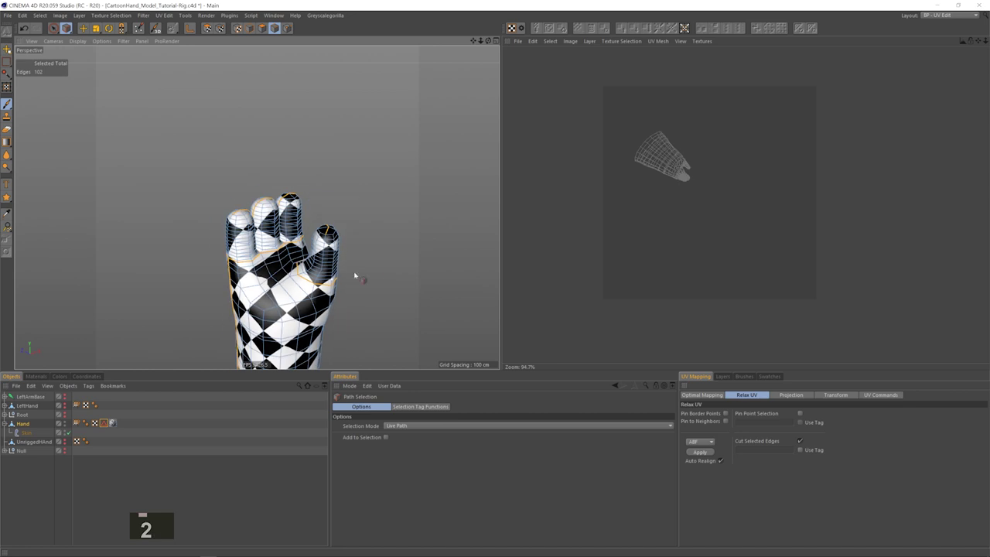
# - Relax the Hand's UVs with ABF along the reduced seam selection
pyautogui.click(700, 451)
pyautogui.press('2')
pyautogui.moveTo(717, 208); pyautogui.dragTo(717, 209)
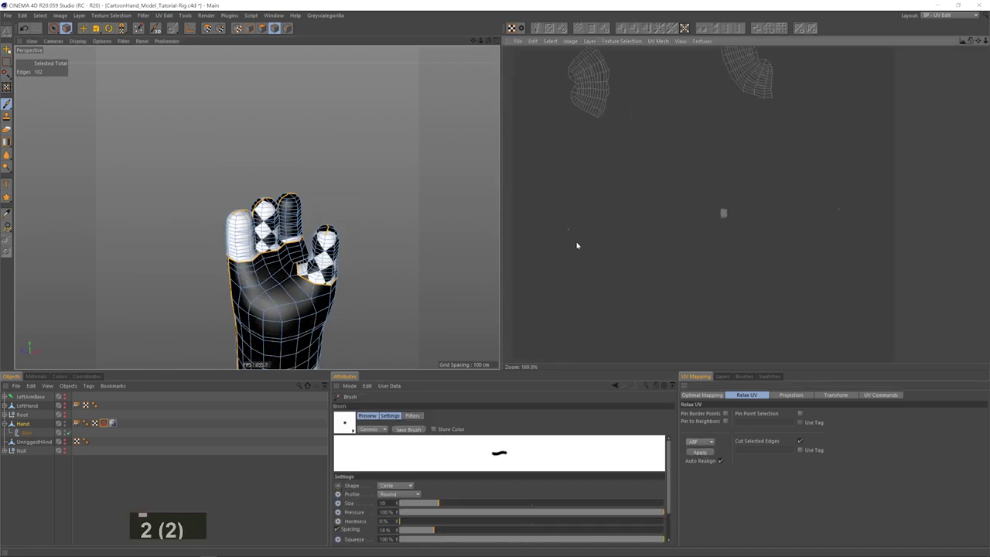
# - Switch to UV polygon mode and scale up the tiny finger and palm UV islands
pyautogui.moveTo(567, 225); pyautogui.dragTo(572, 232)
pyautogui.click(207, 27)
pyautogui.press('2')
pyautogui.press('2')
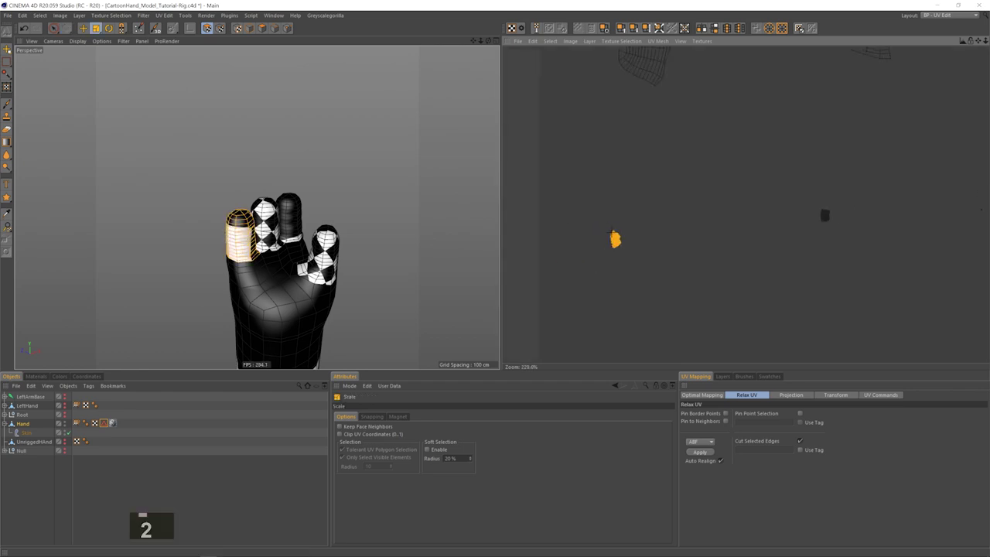
pyautogui.press('e')
pyautogui.click(643, 239)
pyautogui.moveTo(634, 263); pyautogui.dragTo(692, 268)
pyautogui.press('e')
pyautogui.press('2')
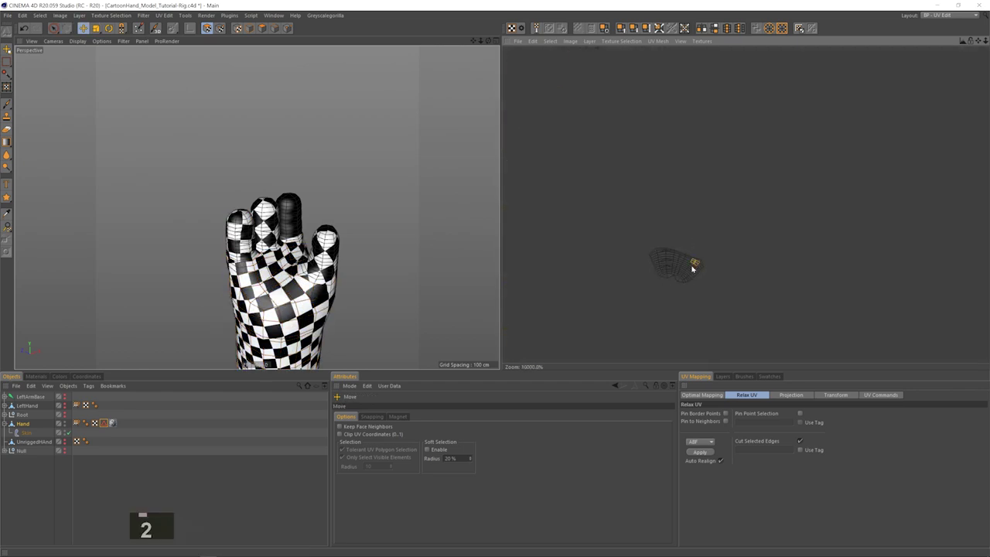
# - Rotate the small UV islands and move them into place within the UV canvas
pyautogui.moveTo(740, 242); pyautogui.dragTo(695, 241)
pyautogui.press('r')
pyautogui.moveTo(740, 241); pyautogui.dragTo(789, 255)
pyautogui.press('e')
pyautogui.click(727, 262)
pyautogui.moveTo(828, 291); pyautogui.dragTo(737, 158)
pyautogui.click(725, 160)
# - Scale down two finger islands and place them in the lower-left corner of the UV canvas
pyautogui.click(622, 163)
pyautogui.press('t')
pyautogui.moveTo(622, 164); pyautogui.dragTo(657, 313)
pyautogui.press('r')
pyautogui.press('e')
pyautogui.click(618, 272)
pyautogui.moveTo(617, 274); pyautogui.dragTo(628, 277)
# - Scale down the two upper finger islands until their checker size matches the other fingers
pyautogui.click(787, 152)
pyautogui.press('t')
pyautogui.moveTo(787, 153); pyautogui.dragTo(754, 152)
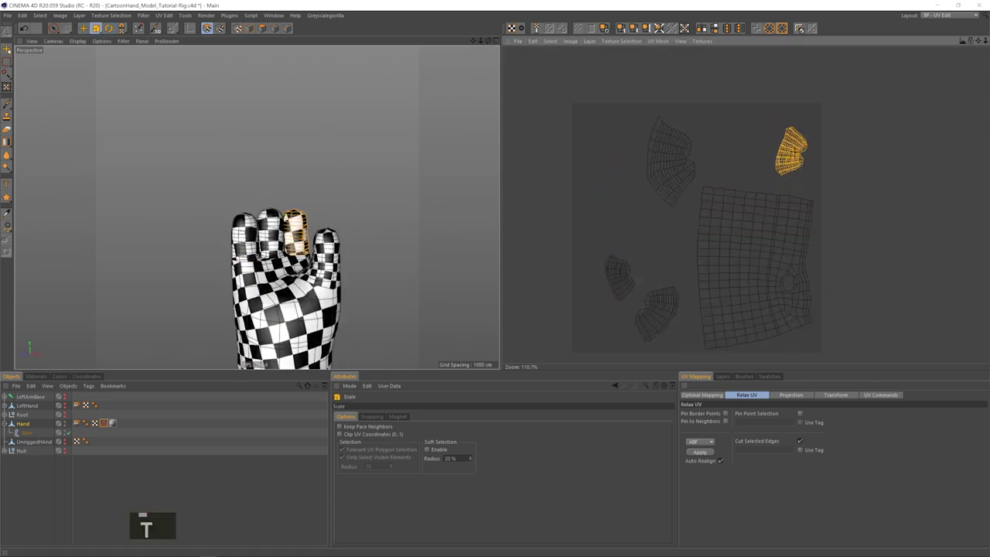
pyautogui.doubleClick(676, 164)
pyautogui.press('t')
pyautogui.moveTo(675, 164); pyautogui.dragTo(634, 164)
pyautogui.moveTo(279, 232)
pyautogui.mouseDown()
pyautogui.moveTo(325, 231)
pyautogui.moveTo(278, 232)
pyautogui.mouseUp()
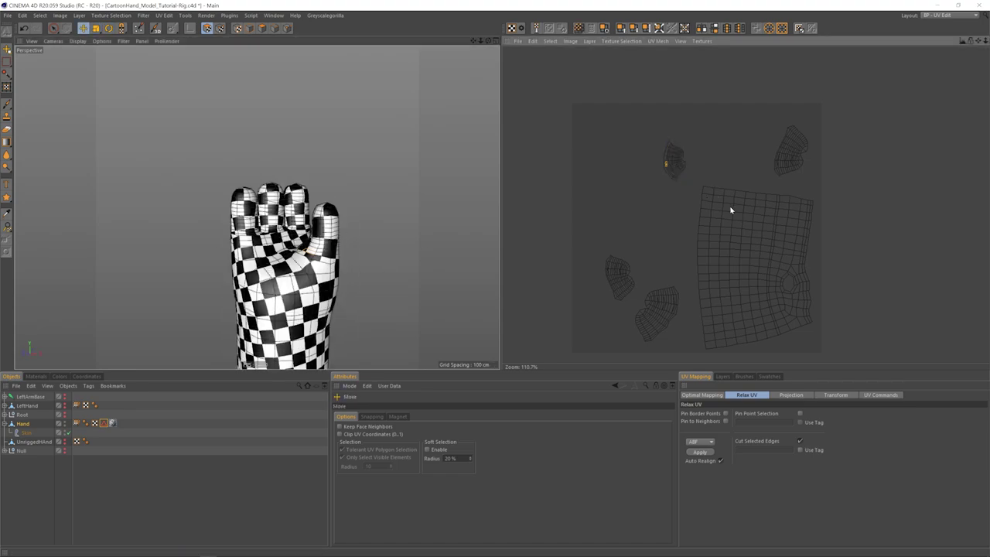
# - Select all UV islands, scale them up together, and move them within the canvas
pyautogui.hotkey('ctrl', 'a')
pyautogui.press('t')
pyautogui.moveTo(732, 209); pyautogui.dragTo(696, 224)
pyautogui.press('e')
pyautogui.moveTo(696, 239); pyautogui.dragTo(696, 207)
# - Move the finger islands into the free space beside the palm island
pyautogui.click(786, 108)
pyautogui.moveTo(786, 108); pyautogui.dragTo(598, 199)
pyautogui.moveTo(279, 232)
pyautogui.mouseDown()
pyautogui.moveTo(309, 232)
pyautogui.moveTo(278, 232)
pyautogui.mouseUp()
pyautogui.press('e')
pyautogui.moveTo(600, 199); pyautogui.dragTo(648, 137)
pyautogui.click(578, 276)
pyautogui.moveTo(582, 267); pyautogui.dragTo(603, 242)
# - Rotate the lowest finger island to straighten its checker pattern
pyautogui.press('r')
pyautogui.click(626, 309)
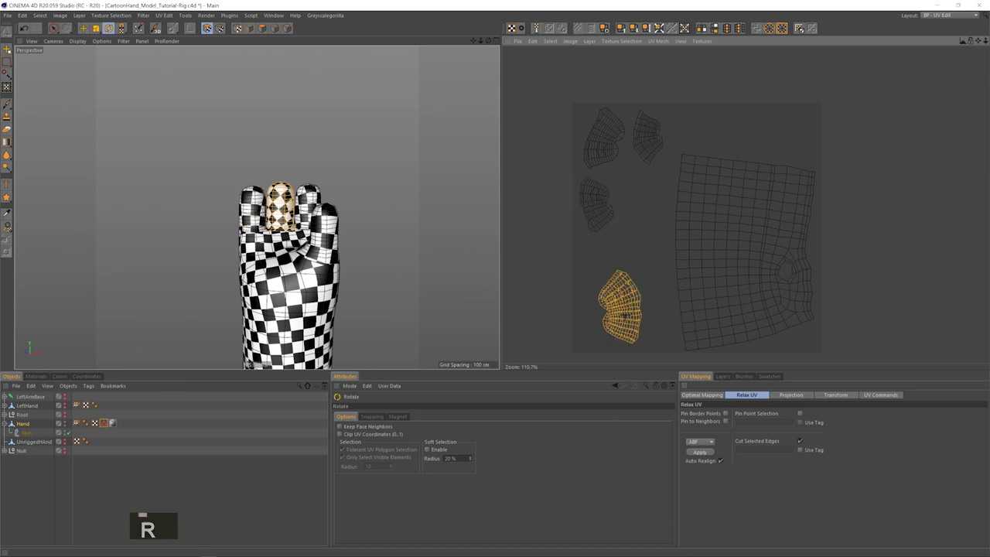
pyautogui.press('r')
pyautogui.moveTo(626, 309); pyautogui.dragTo(629, 190)
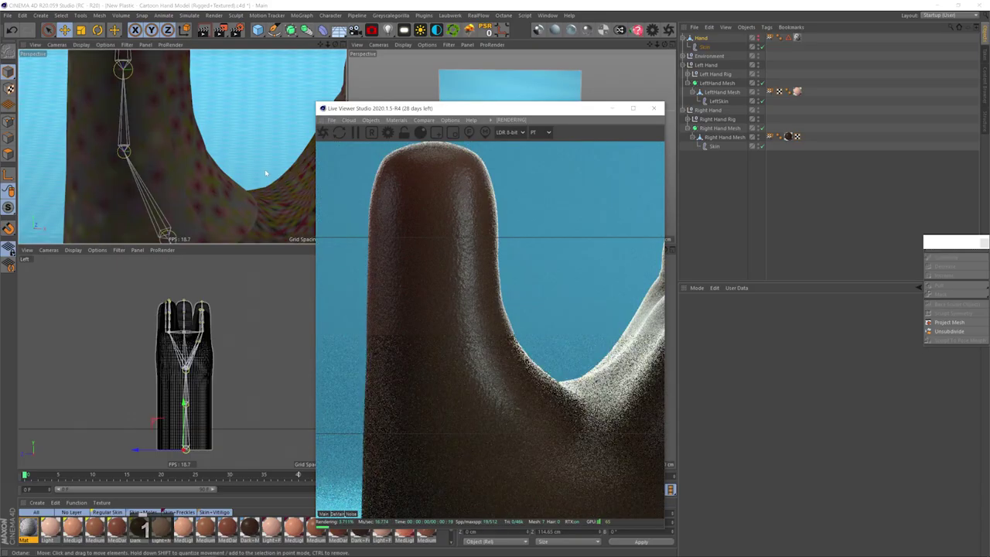
# - Delete the extra UVW tag from LeftHand Mesh and the leftover Hand object
pyautogui.moveTo(242, 166); pyautogui.dragTo(269, 113)
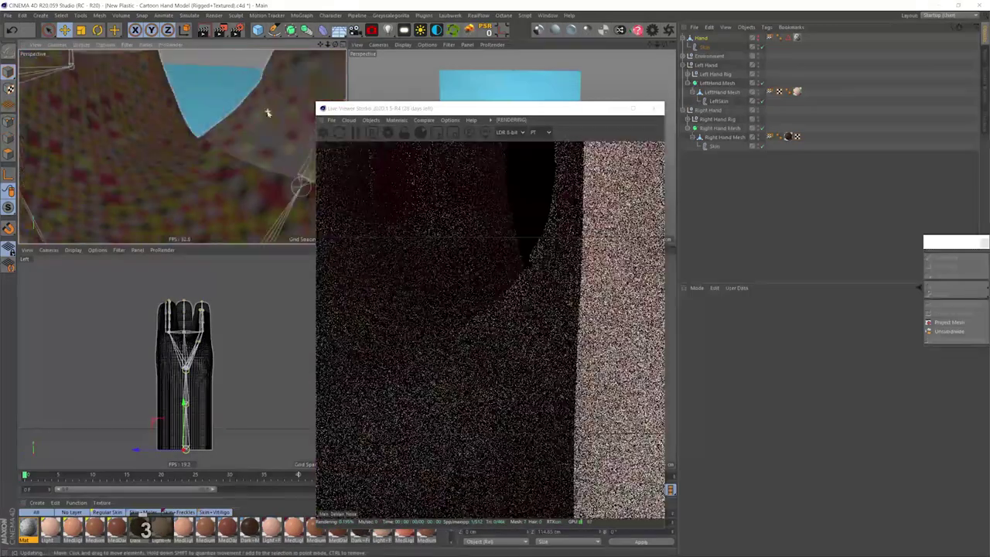
pyautogui.moveTo(238, 149); pyautogui.dragTo(126, 160)
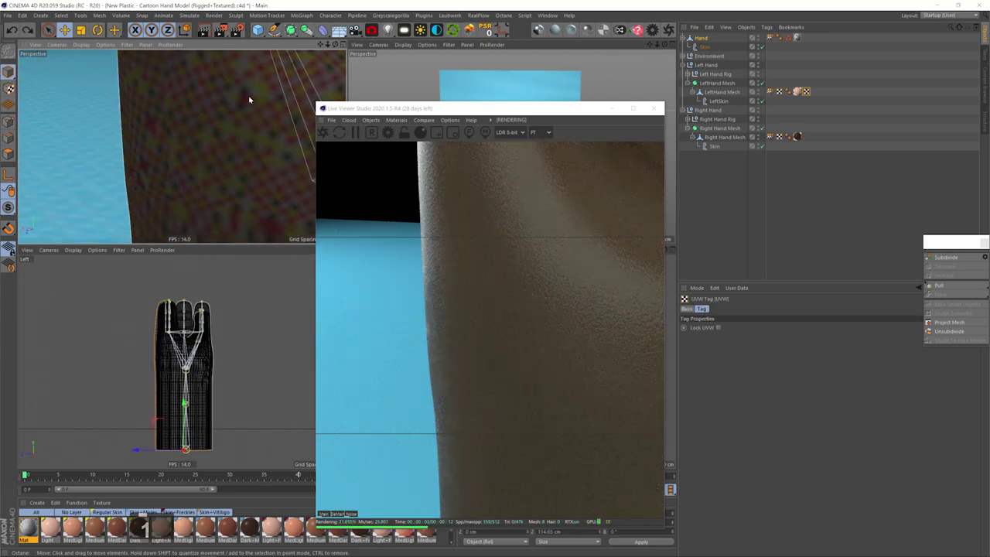
pyautogui.moveTo(249, 100); pyautogui.dragTo(208, 97)
pyautogui.press('Delete')
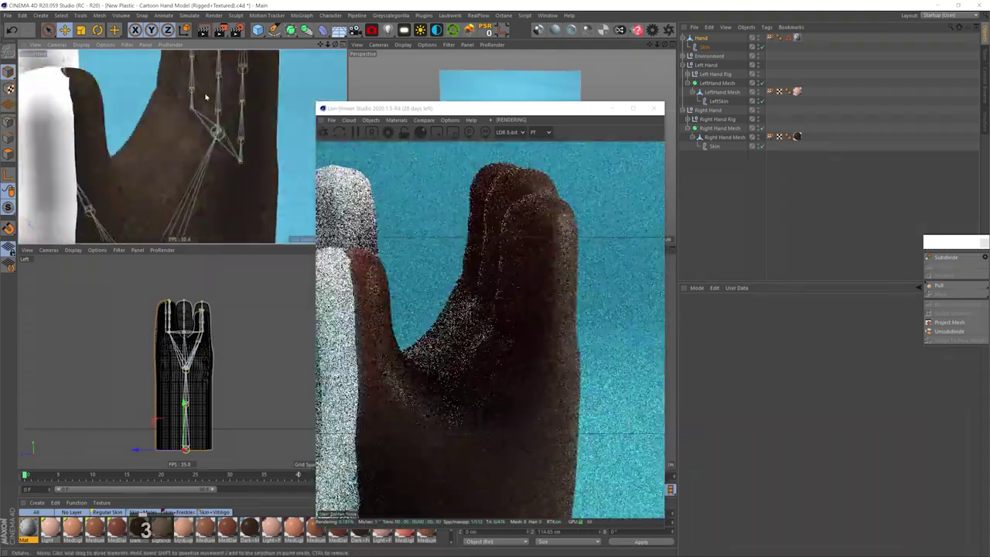
pyautogui.press('Delete')
# - Examine the dark skin material's surface detail and patches on the right hand in the Octane live render
pyautogui.press('3')
pyautogui.moveTo(157, 137); pyautogui.dragTo(214, 126)
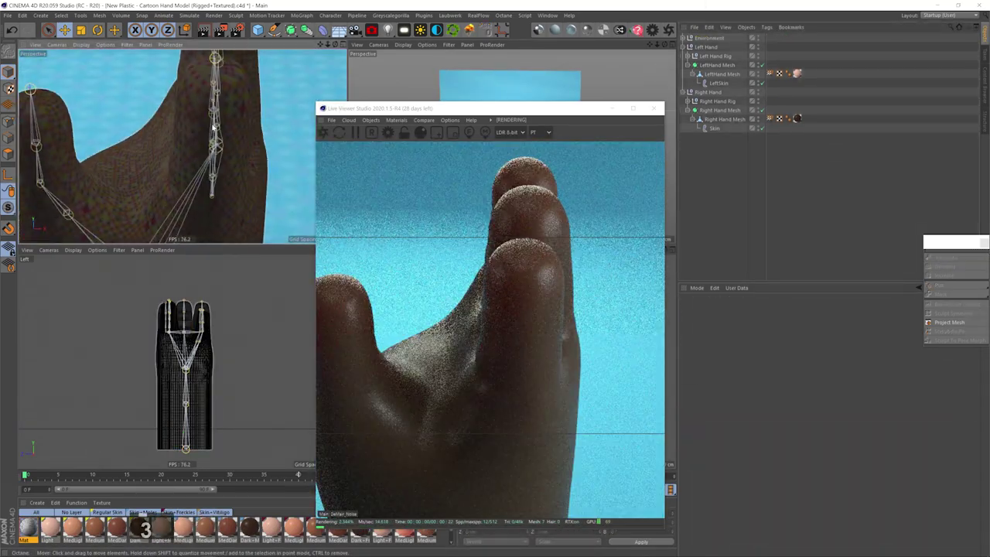
pyautogui.press('3')
pyautogui.moveTo(194, 170); pyautogui.dragTo(171, 166)
pyautogui.press('2')
pyautogui.press('2')
pyautogui.moveTo(172, 166); pyautogui.dragTo(207, 60)
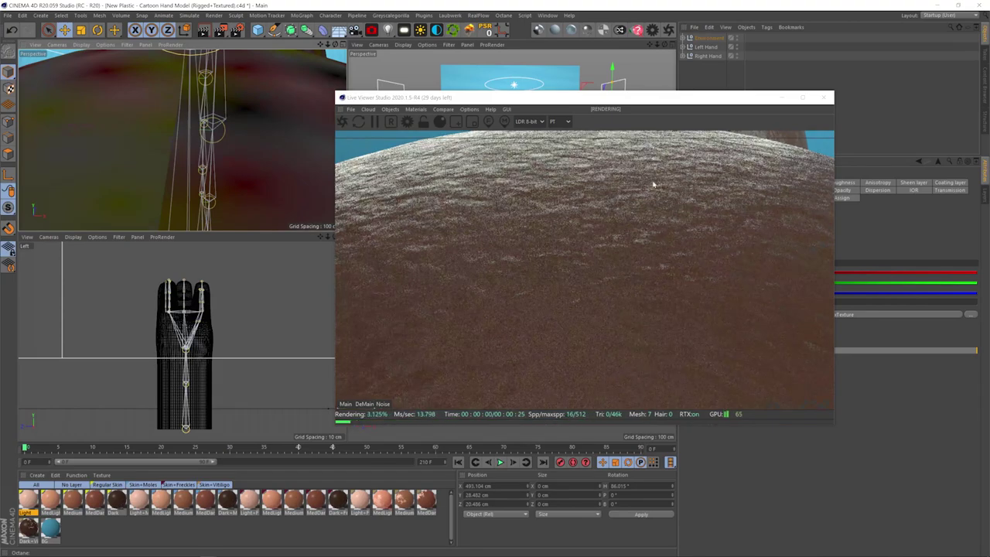
pyautogui.scroll(-10, 182, 140)
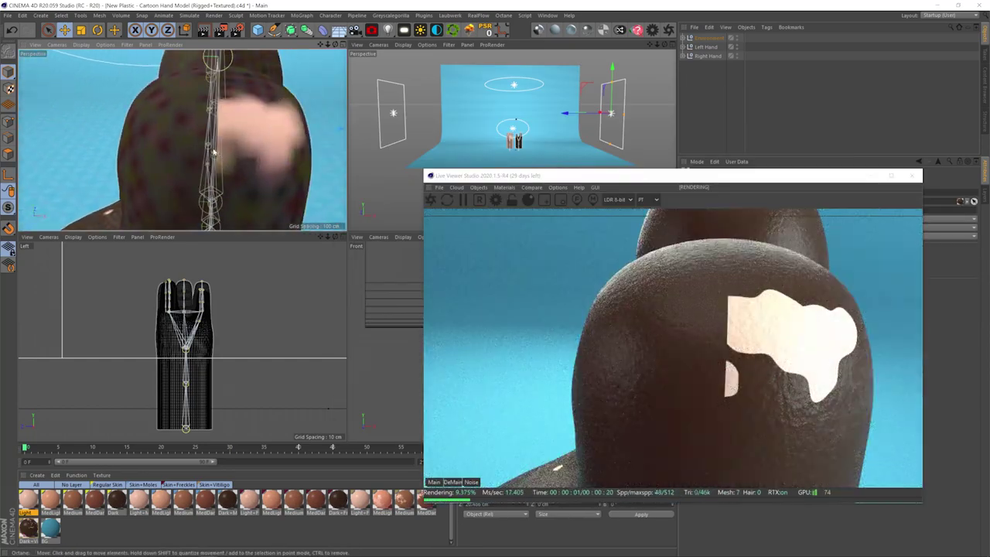
pyautogui.scroll(-5, 183, 185)
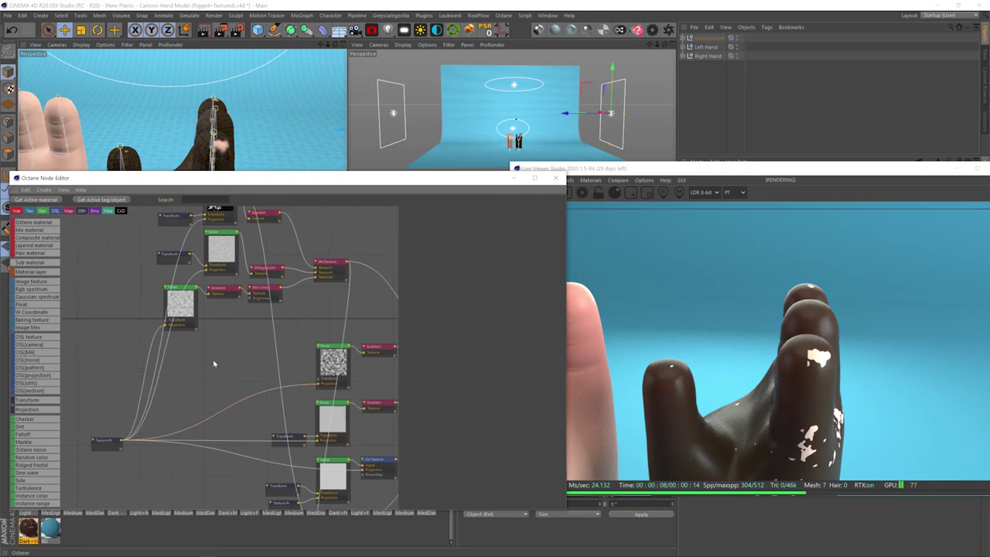
# - Adjust the X translation in the vitiligo texture's Transform node to shift the patches across the right hand
pyautogui.click(172, 271)
pyautogui.moveTo(543, 328); pyautogui.dragTo(535, 329)
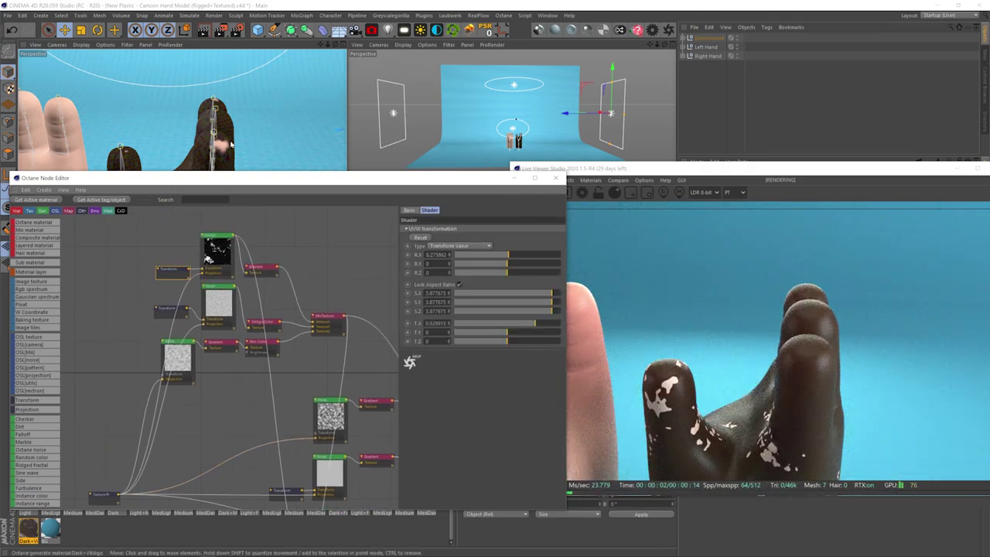
pyautogui.keyDown('alt'); pyautogui.moveTo(230, 144); pyautogui.dragTo(271, 116); pyautogui.keyUp('alt')
pyautogui.moveTo(244, 178)
pyautogui.mouseDown()
pyautogui.moveTo(157, 436)
pyautogui.moveTo(216, 165)
pyautogui.moveTo(140, 159)
pyautogui.moveTo(266, 154)
pyautogui.moveTo(237, 174)
pyautogui.mouseUp()
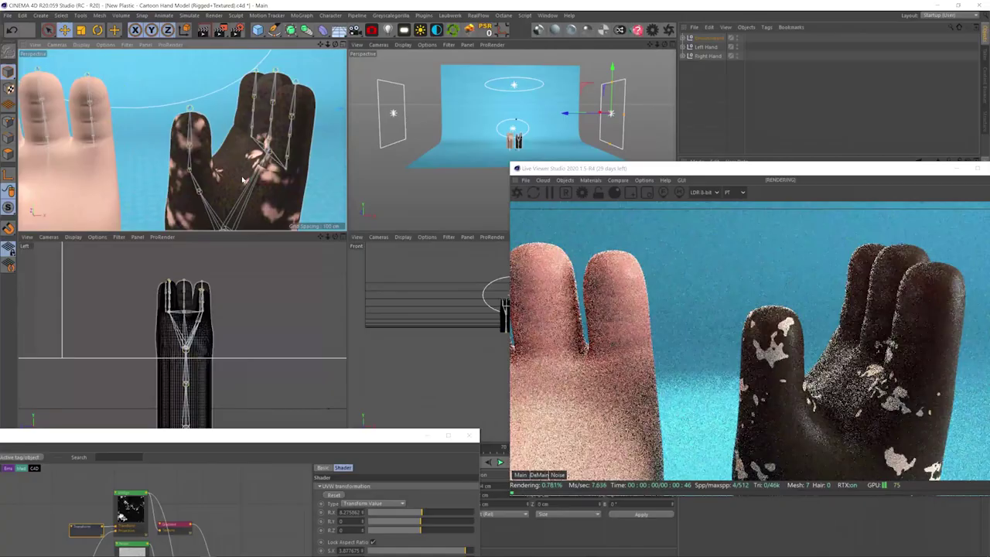